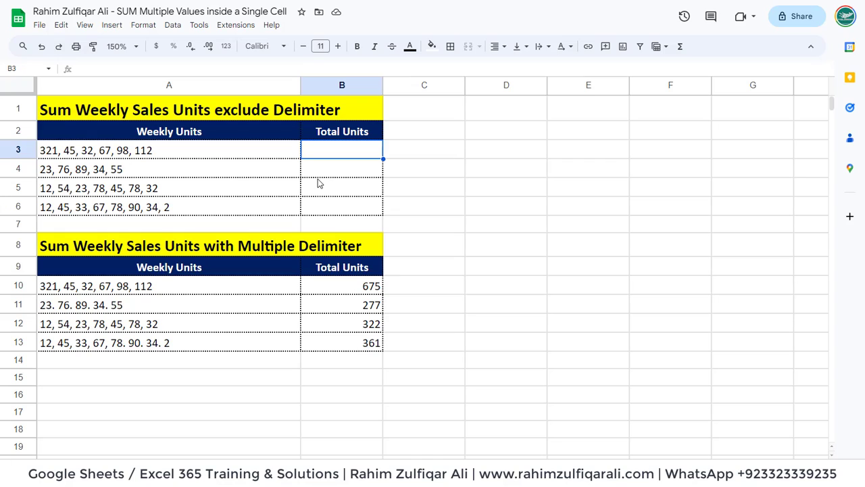
# - Examine the comma-separated weekly units in rows 3 to 5 of the first table
pyautogui.click(320, 182)
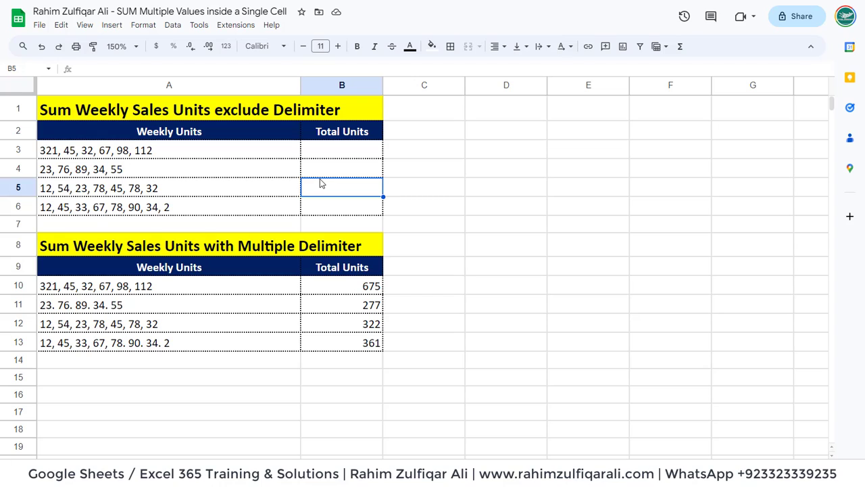
pyautogui.click(216, 147)
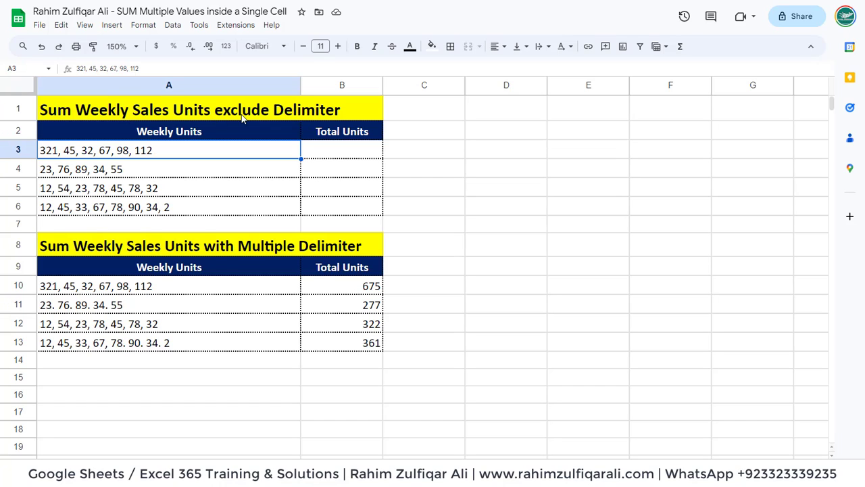
pyautogui.click(149, 192)
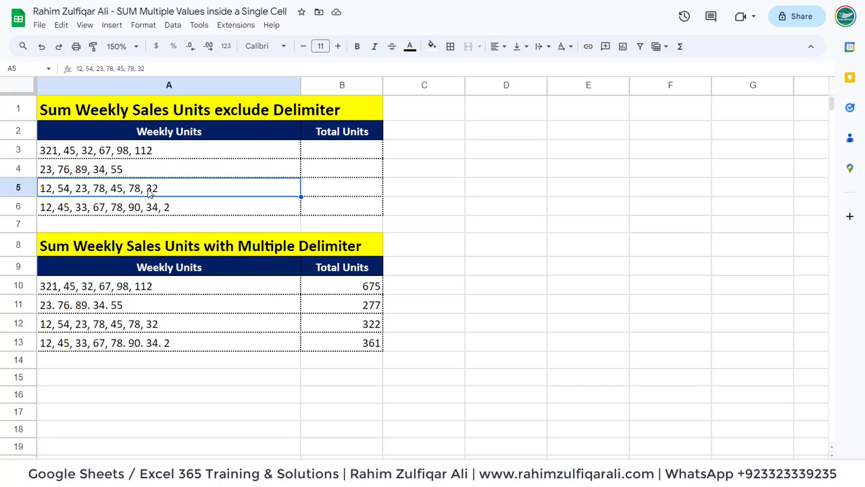
pyautogui.click(136, 173)
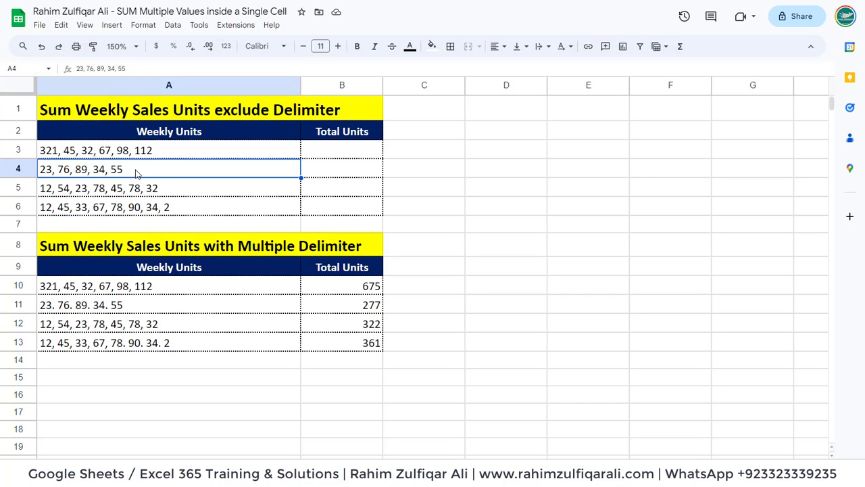
pyautogui.click(106, 152)
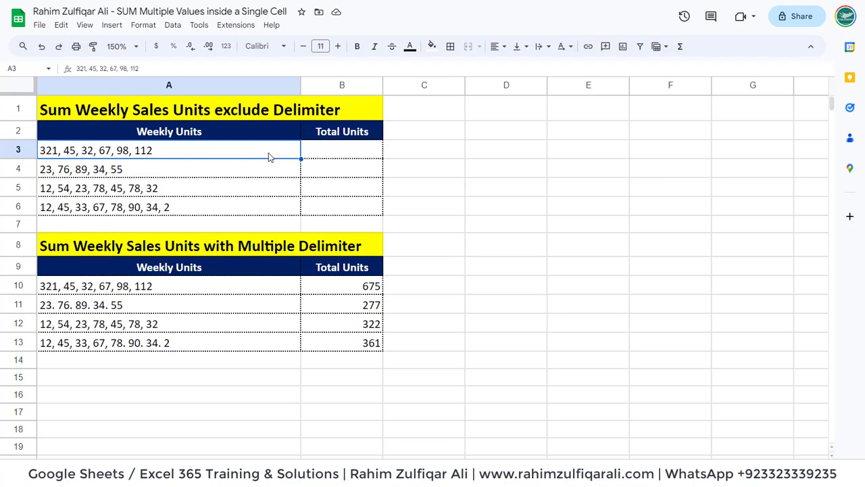
pyautogui.click(336, 155)
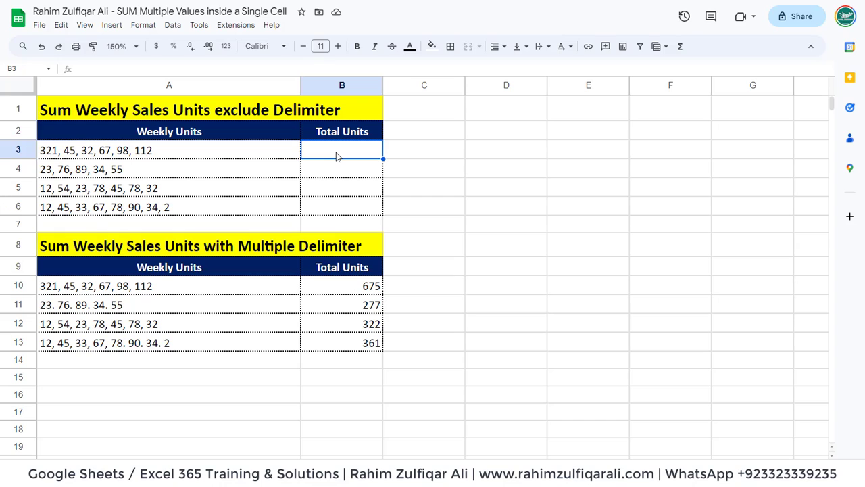
pyautogui.write('=')
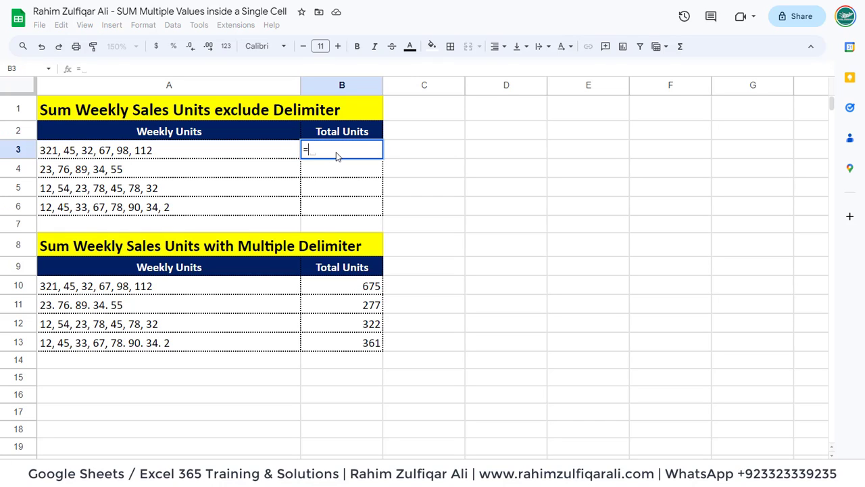
pyautogui.write('321')
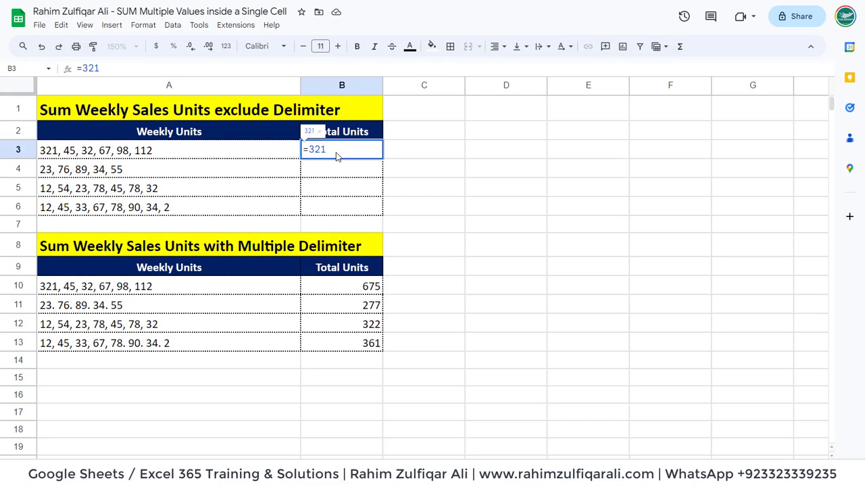
pyautogui.write('+45+')
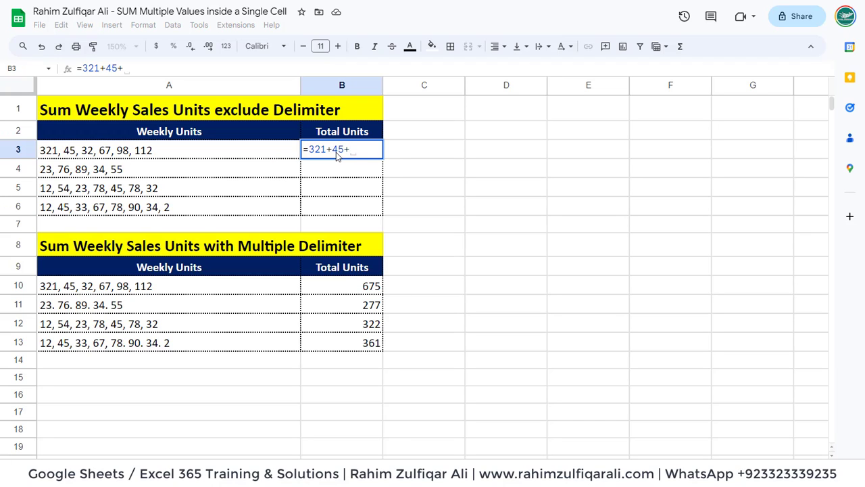
pyautogui.press('Escape')
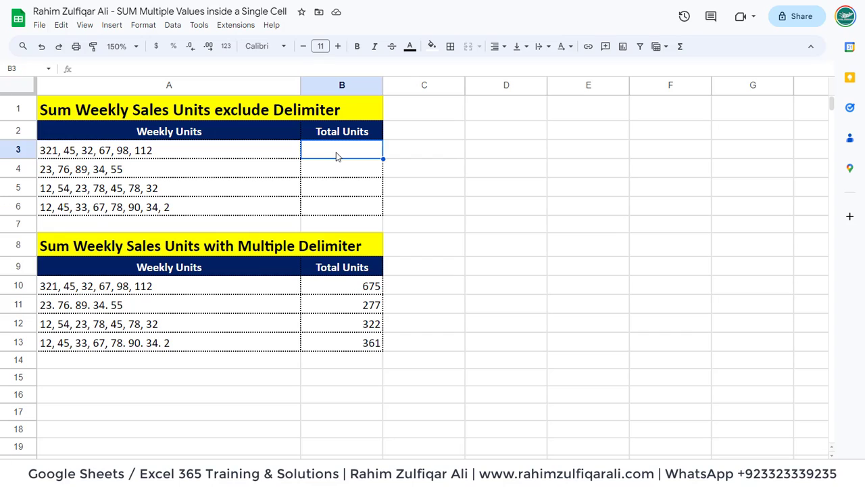
# - Enter =SUM(SPLIT(A3,",")) in cell B3 to total the comma-separated weekly units
pyautogui.write('=')
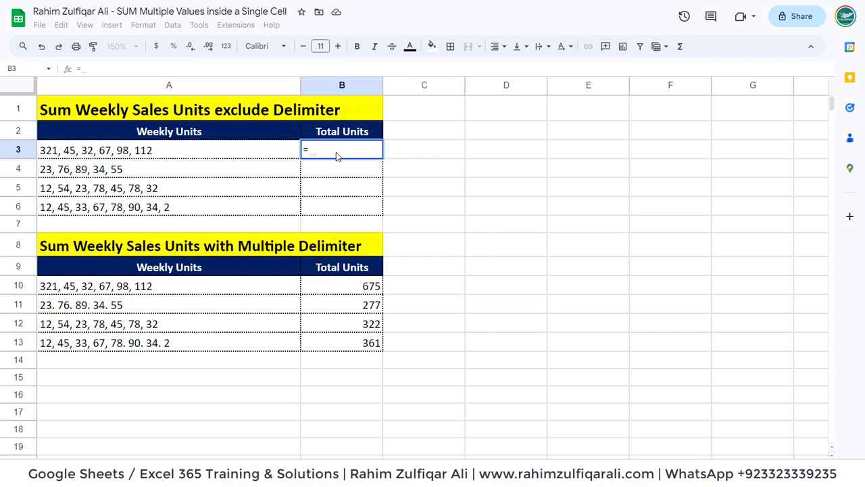
pyautogui.write('SUM(')
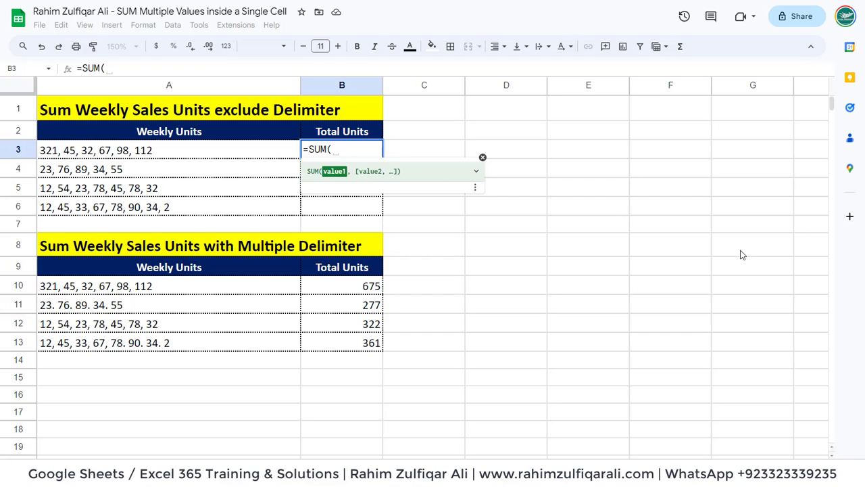
pyautogui.write('spl')
pyautogui.press('Tab')
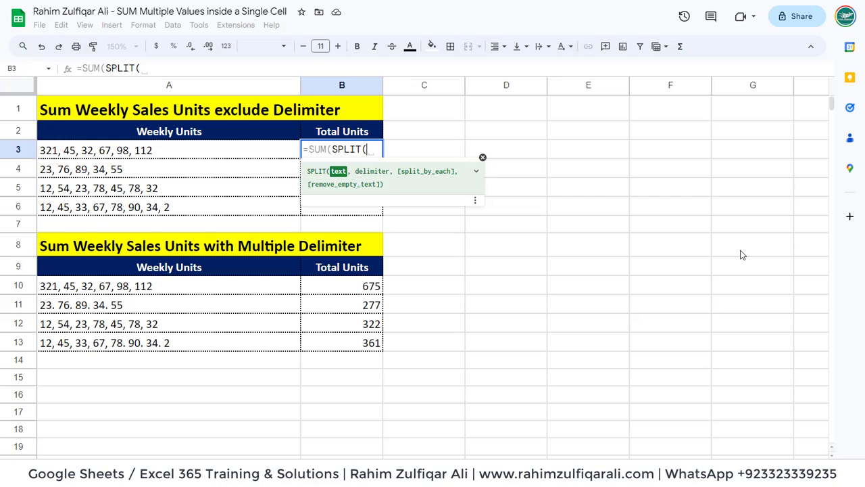
pyautogui.press('Left')
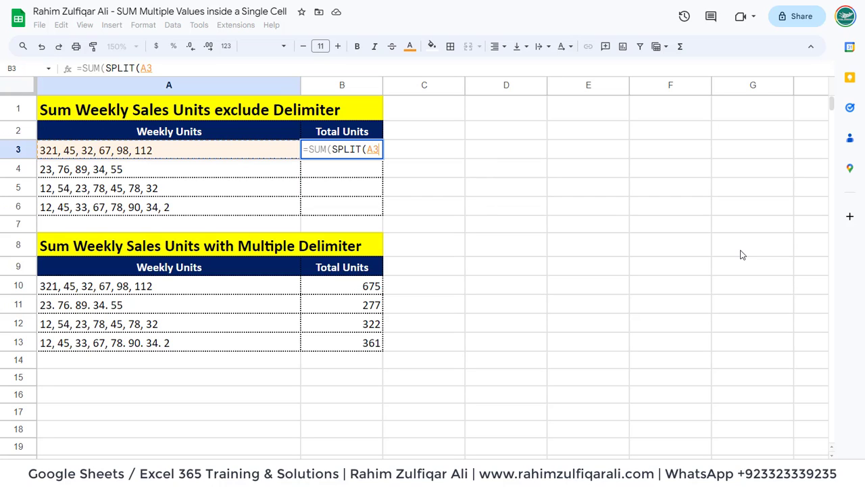
pyautogui.write(',')
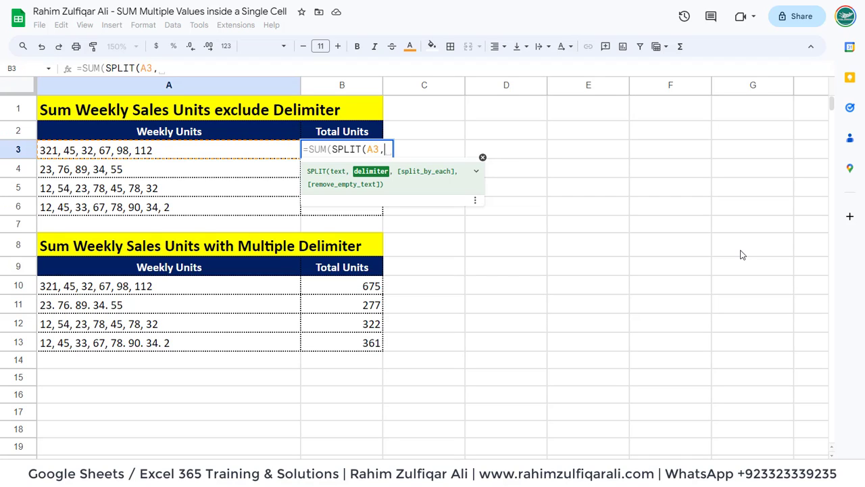
pyautogui.write('"')
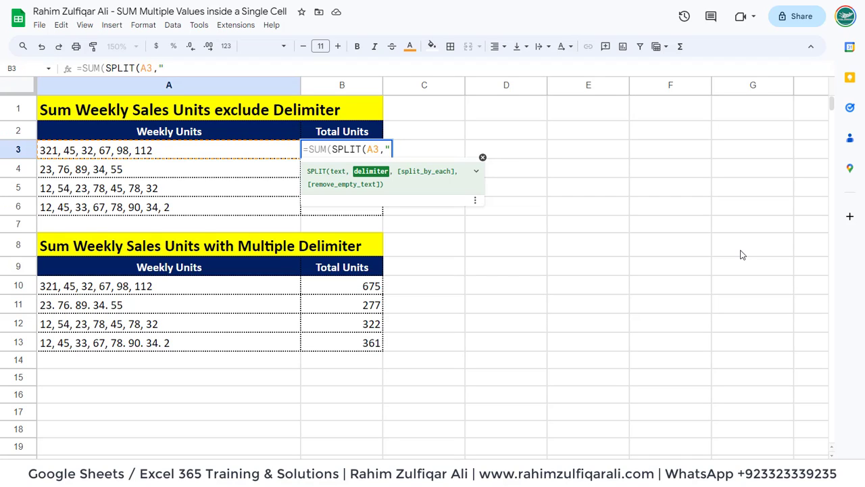
pyautogui.write(',')
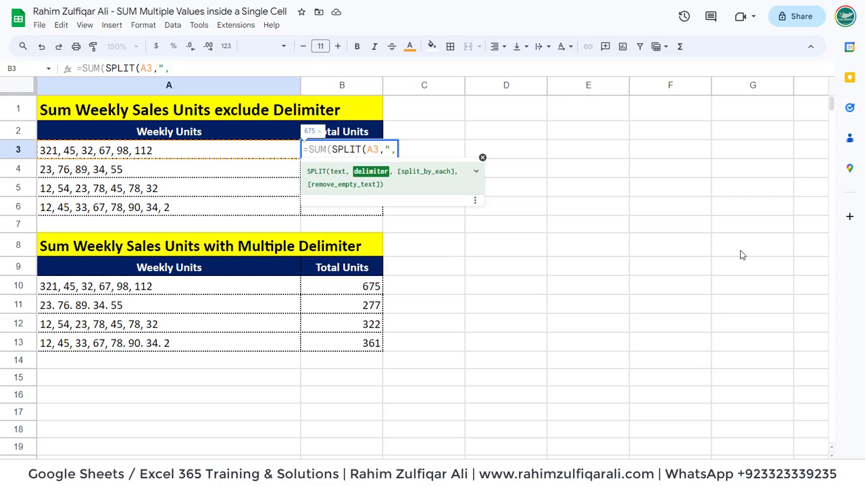
pyautogui.write('")')
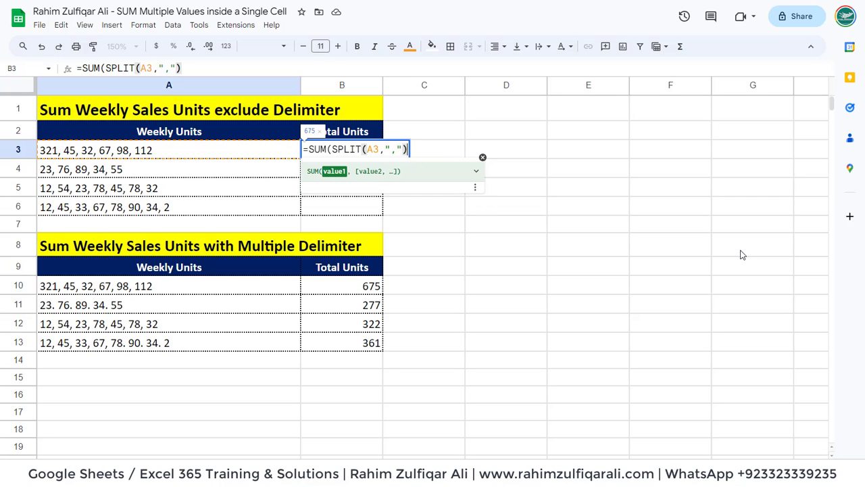
pyautogui.press('Return')
# - Fill the B3 formula down through B6 for the remaining Total Units rows
pyautogui.press('Up')
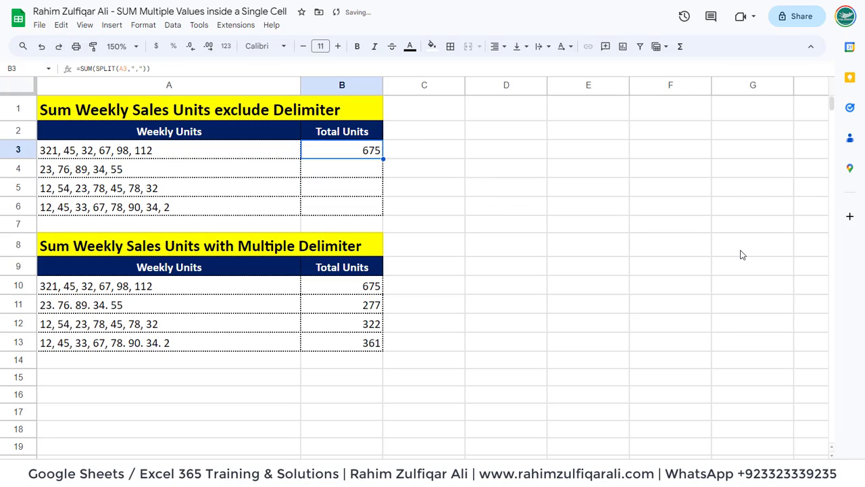
pyautogui.hotkey('shift', 'Down')
pyautogui.hotkey('shift', 'Down')
pyautogui.hotkey('shift', 'Down')
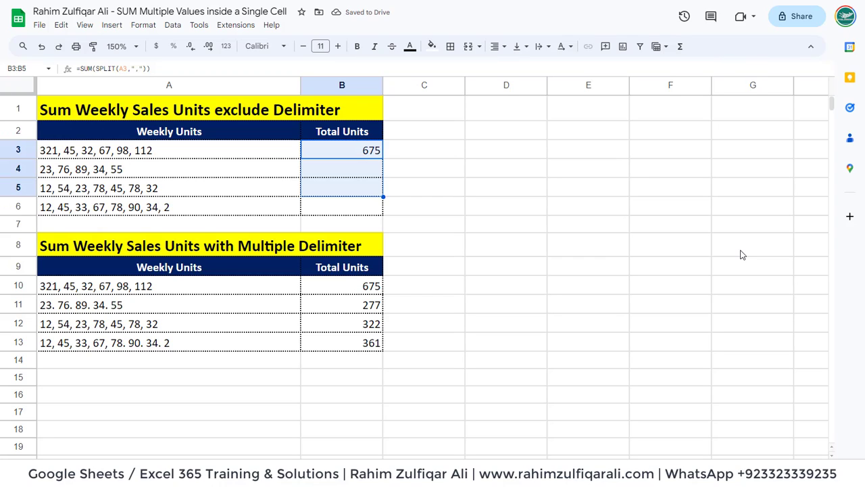
pyautogui.hotkey('ctrl', 'd')
# - Inspect the filled Total Units formulas in cells B6 and B5 without changing them
pyautogui.press('Down')
pyautogui.press('Down')
pyautogui.press('Down')
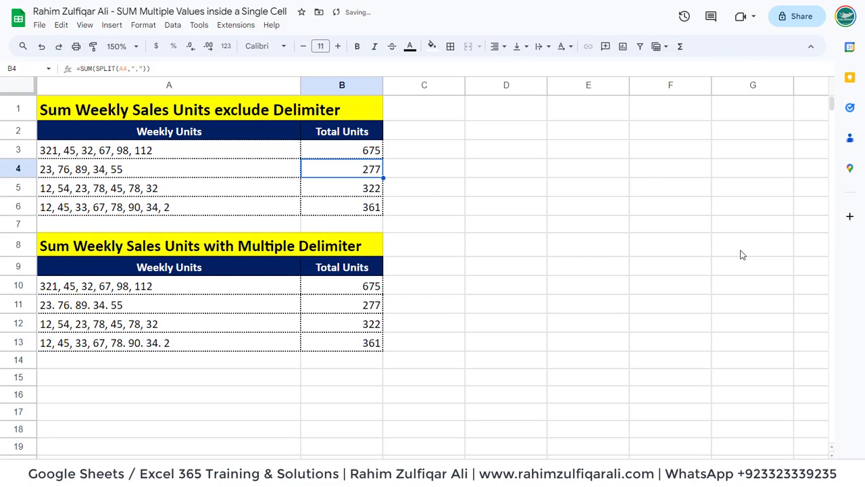
pyautogui.press('F2')
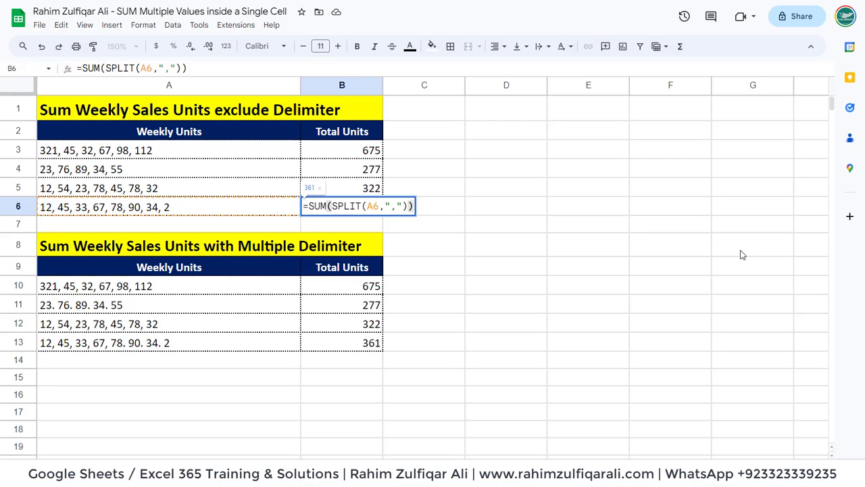
pyautogui.press('Escape')
pyautogui.press('Up')
pyautogui.press('F2')
pyautogui.press('Escape')
pyautogui.press('Down')
pyautogui.press('Down')
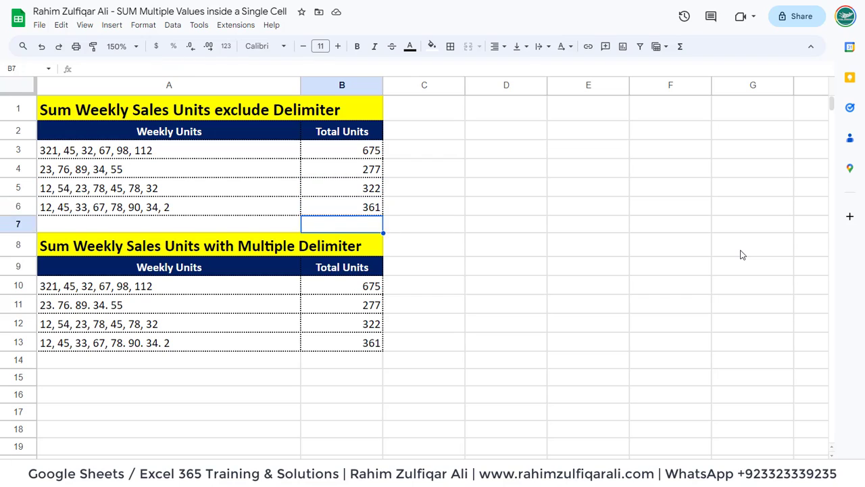
# - Examine the delimiters used in the Weekly Units cells A10 to A13 of the multiple-delimiter table
pyautogui.press('Down')
pyautogui.press('Down')
pyautogui.press('Down')
pyautogui.press('Left')
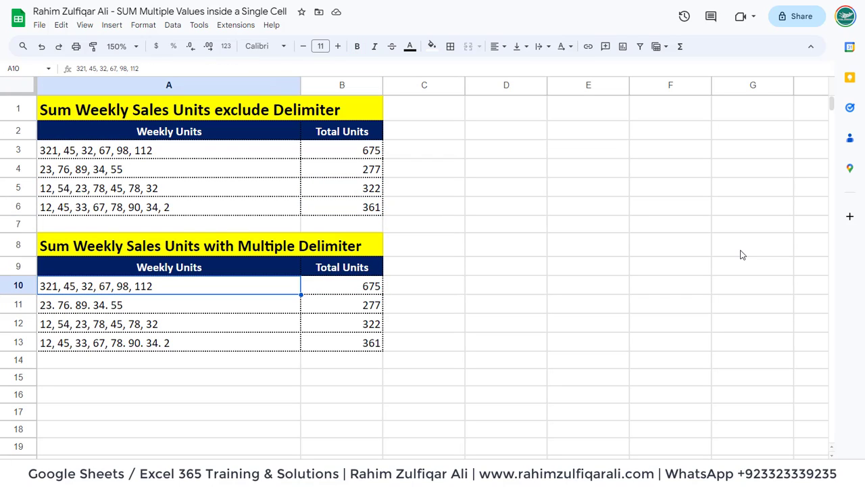
pyautogui.press('Down')
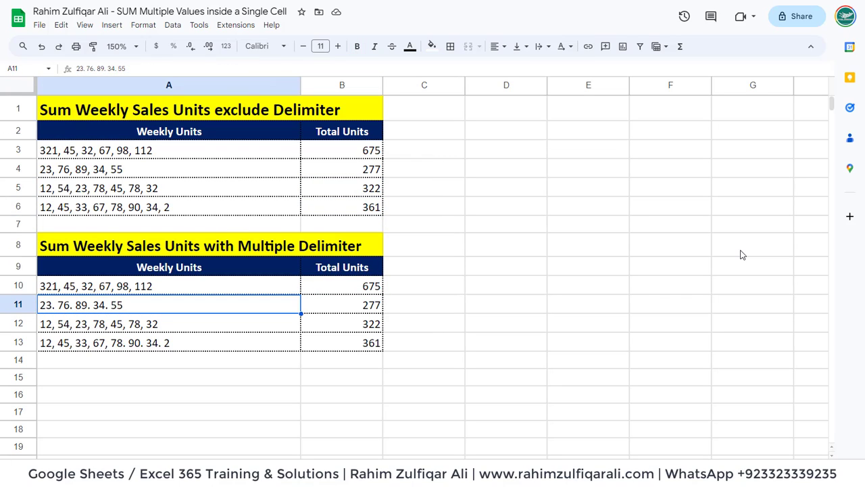
pyautogui.press('Down')
pyautogui.press('Down')
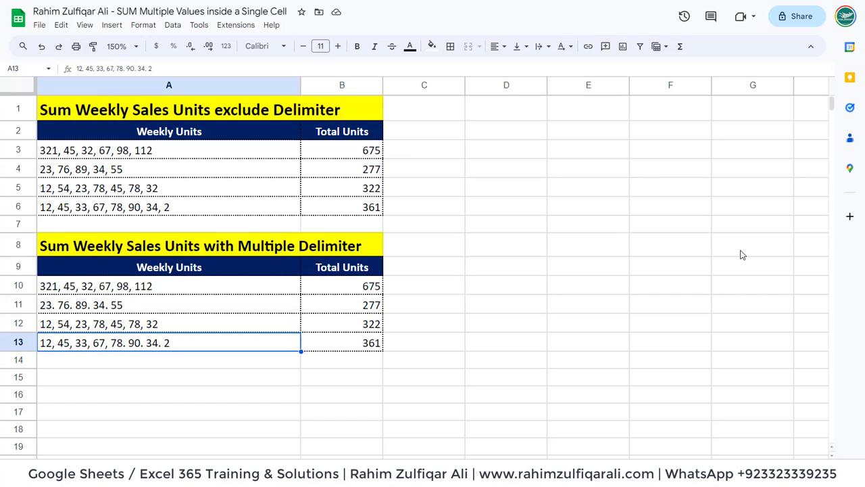
pyautogui.press('Up')
pyautogui.press('Up')
pyautogui.press('Up')
pyautogui.press('Down')
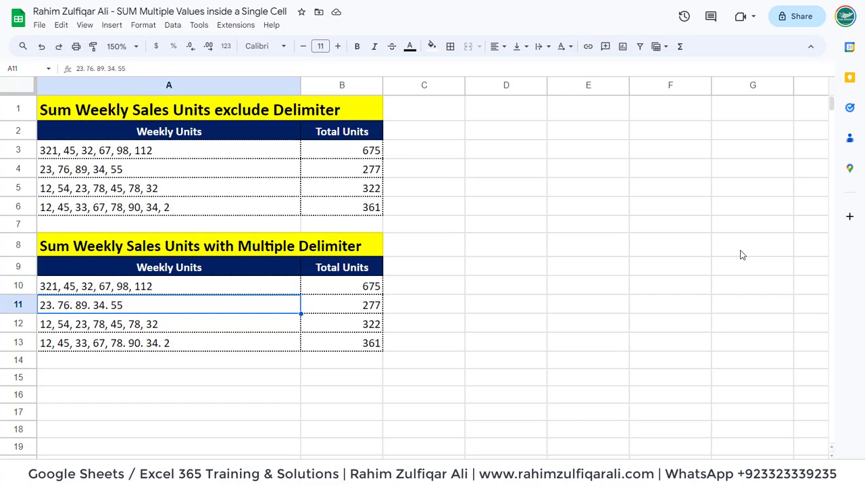
pyautogui.press('Down')
pyautogui.press('Down')
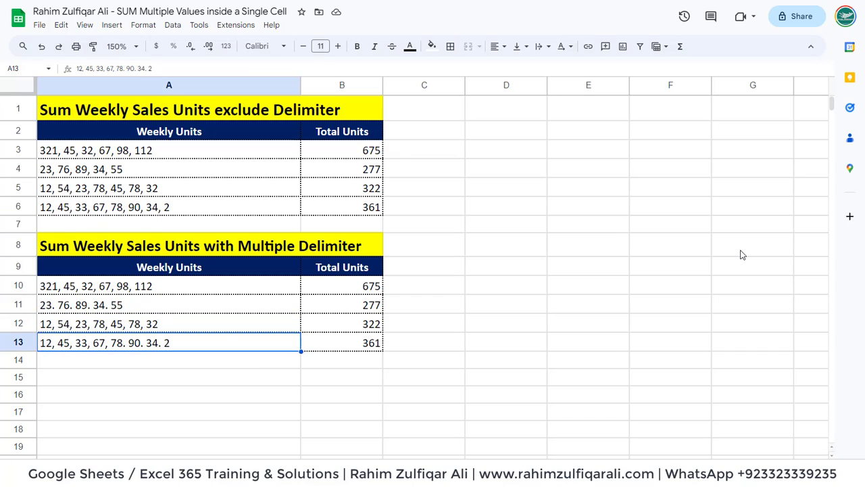
pyautogui.press('Up')
pyautogui.press('Up')
pyautogui.press('Up')
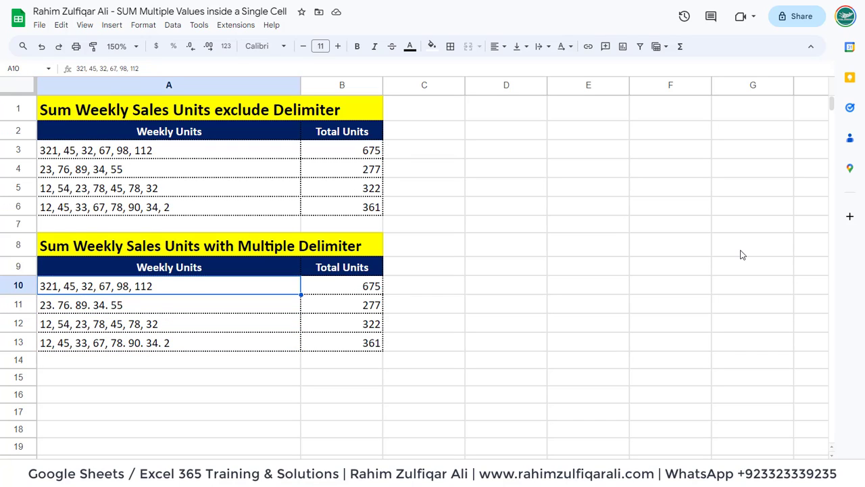
# - Inspect the multiple-delimiter SUM and SPLIT formula in cell B10, leaving it as is
pyautogui.press('Right')
pyautogui.press('F2')
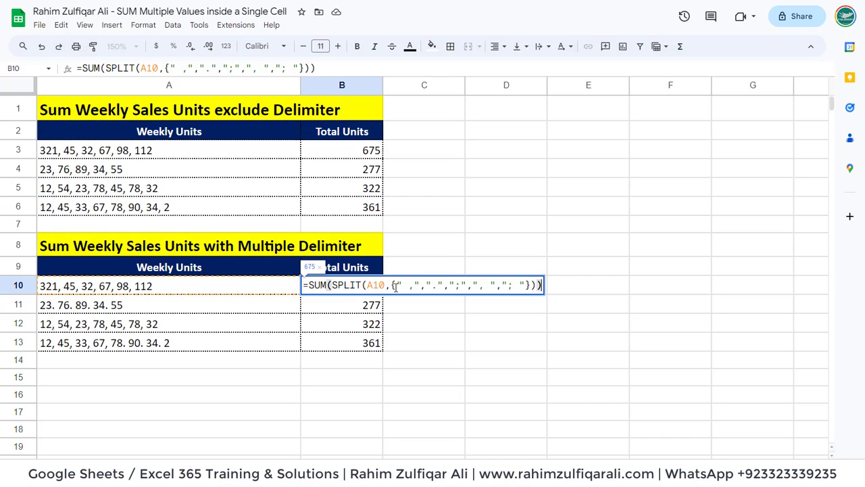
pyautogui.press('Return')
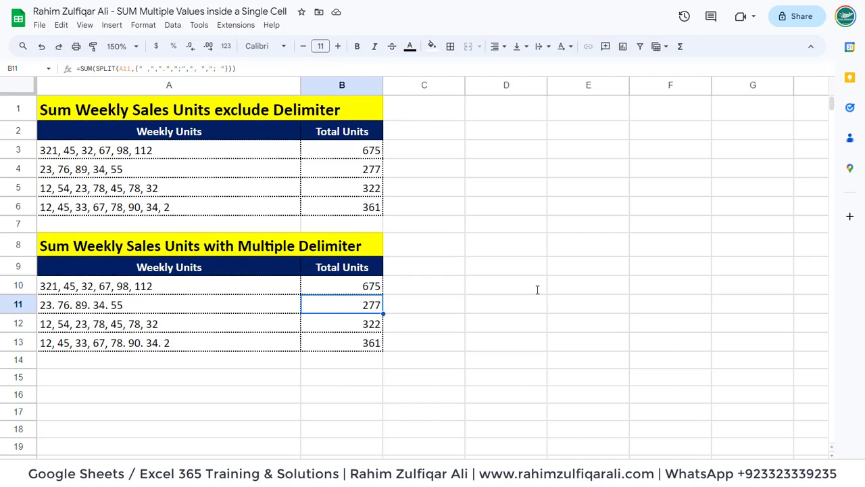
# - Switch to the lecture sheet and examine its Monday columns and the Lecture Duration entries in E3 and E4
pyautogui.hotkey('ctrl', 'shift', 'pagedown')
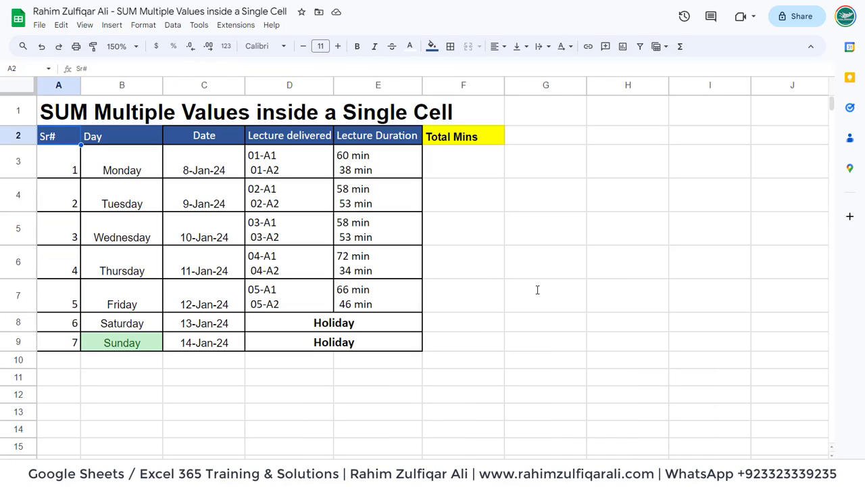
pyautogui.click(64, 171)
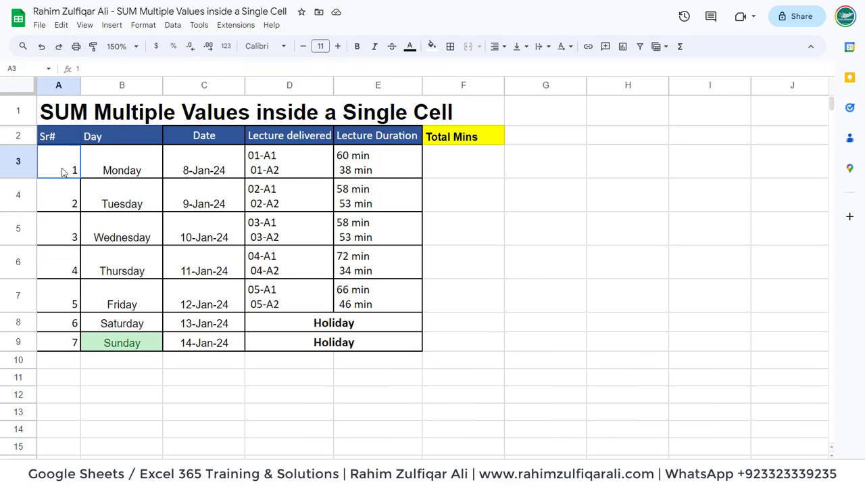
pyautogui.click(120, 166)
pyautogui.click(209, 171)
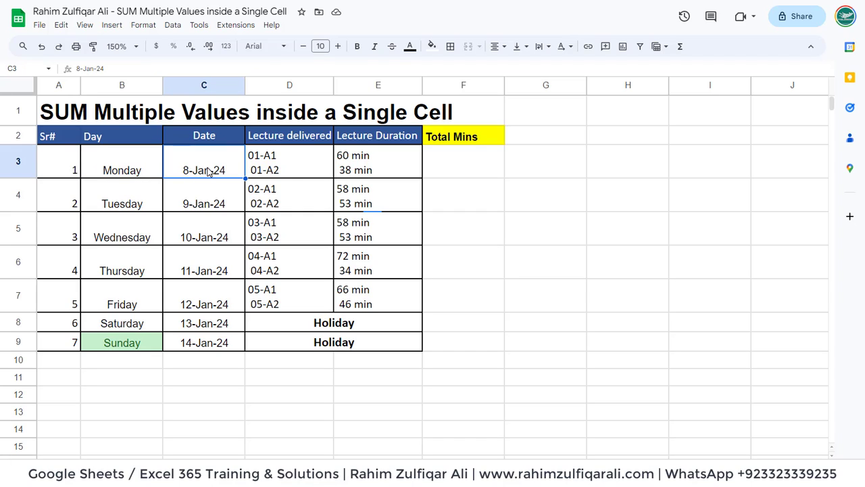
pyautogui.click(293, 171)
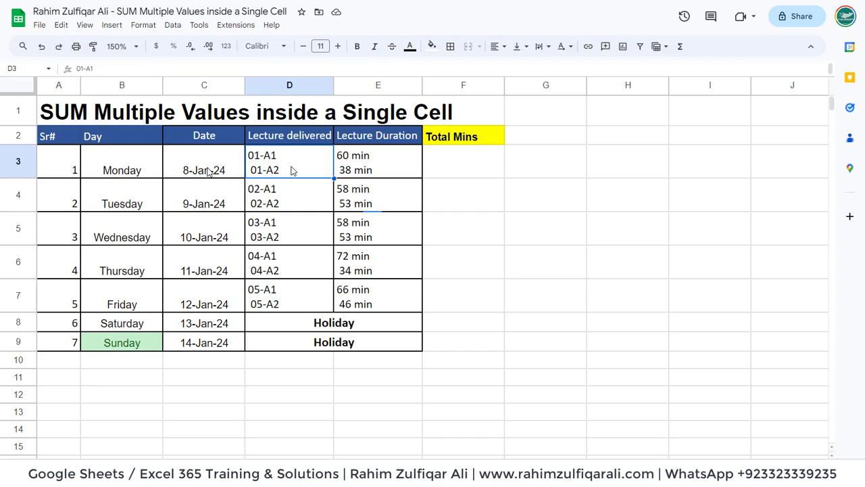
pyautogui.click(375, 174)
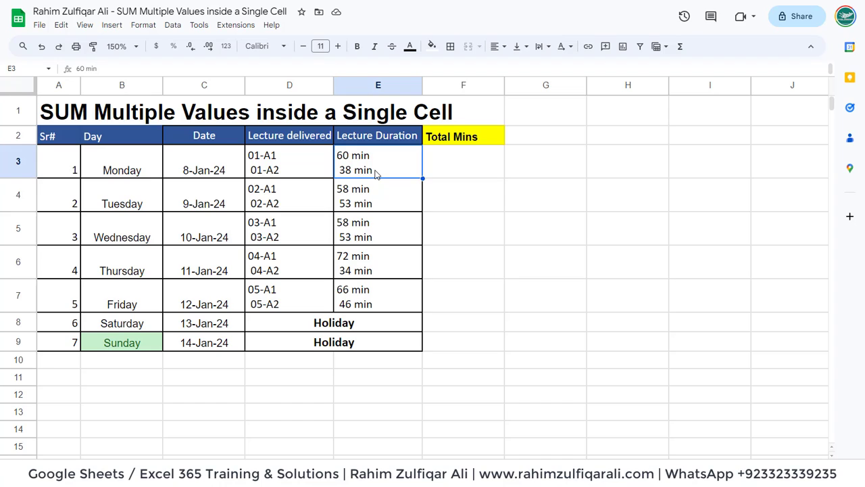
pyautogui.click(376, 193)
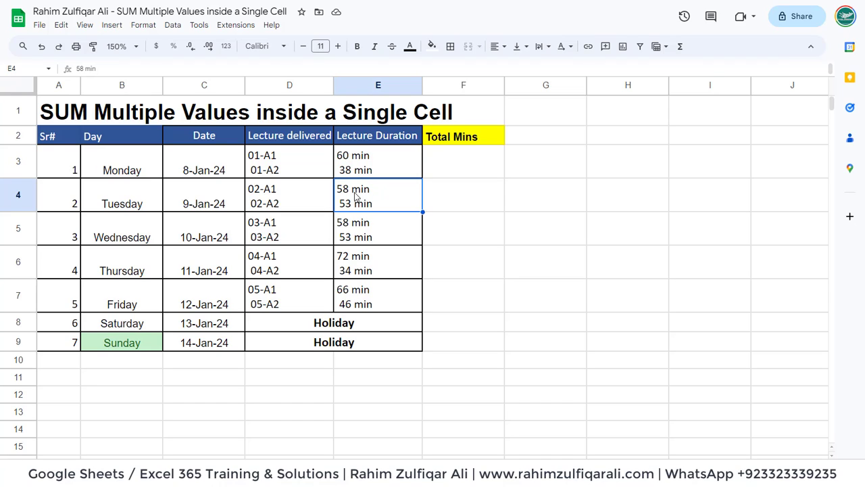
pyautogui.click(365, 168)
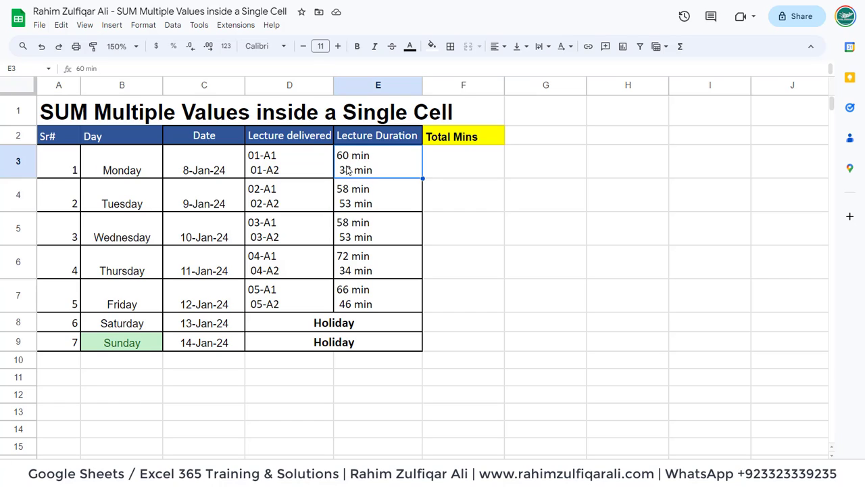
# - Enter the manual addition =60+38 as Monday's Total Mins in cell F3
pyautogui.click(469, 171)
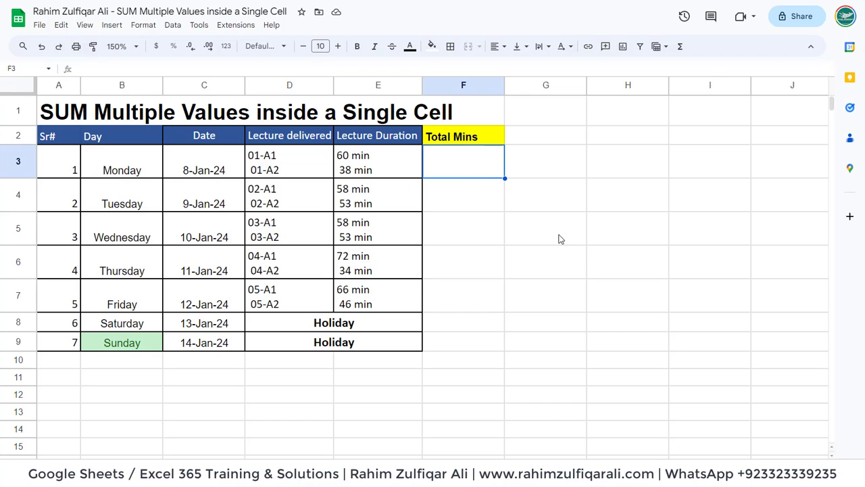
pyautogui.write('=60')
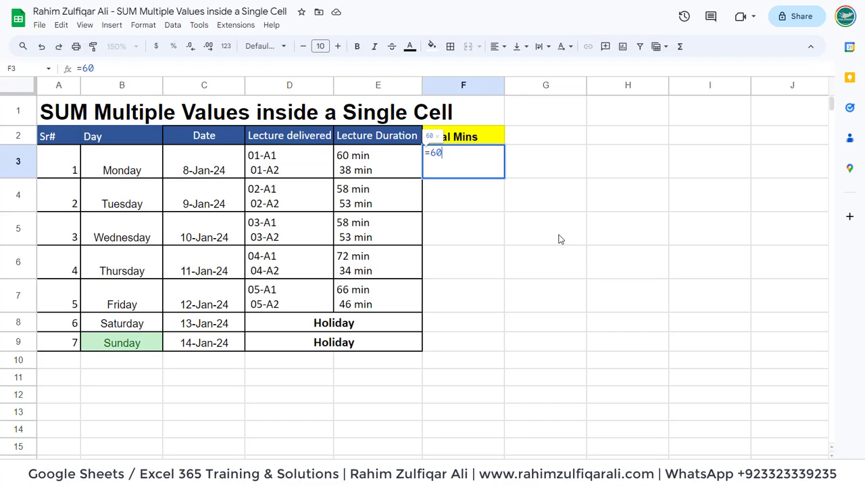
pyautogui.write('+38')
pyautogui.press('Return')
pyautogui.press('Down')
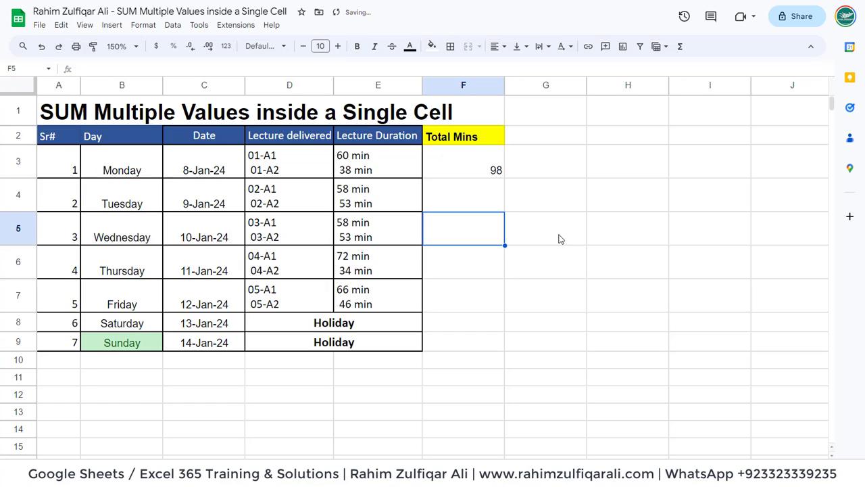
pyautogui.press('Down')
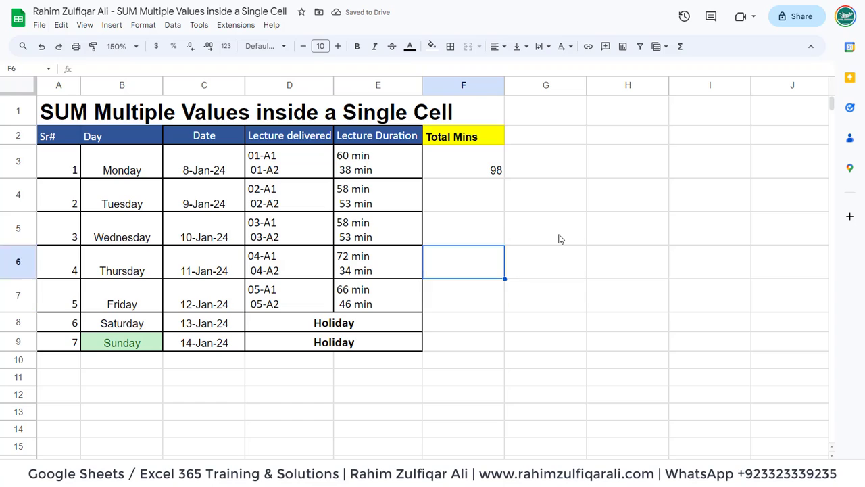
# - Clear the manual addition from cell F3
pyautogui.press('Up')
pyautogui.press('Up')
pyautogui.press('Up')
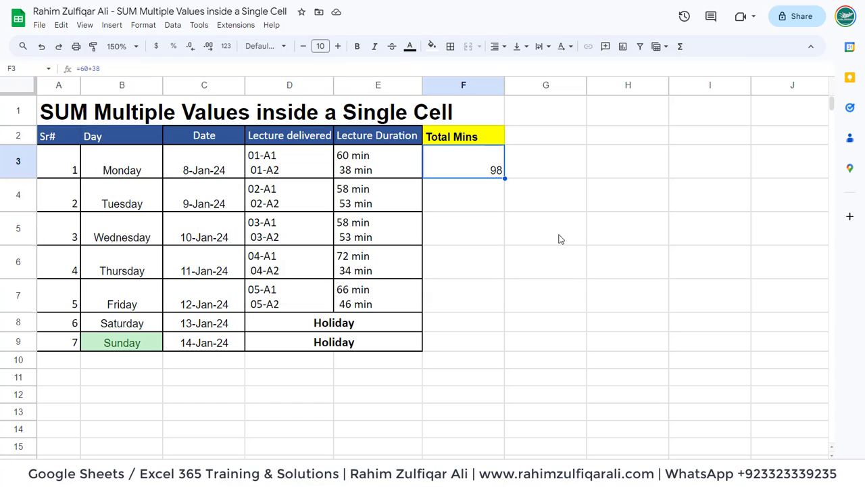
pyautogui.press('Delete')
# - Enter =SUM(SPLIT(E3," min")) in cell F3 to total Monday's lecture durations
pyautogui.write('=')
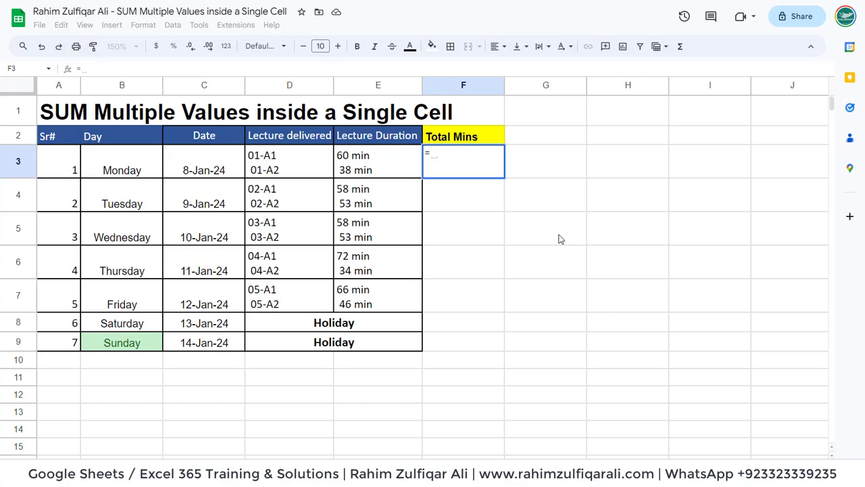
pyautogui.write('SUM(spl')
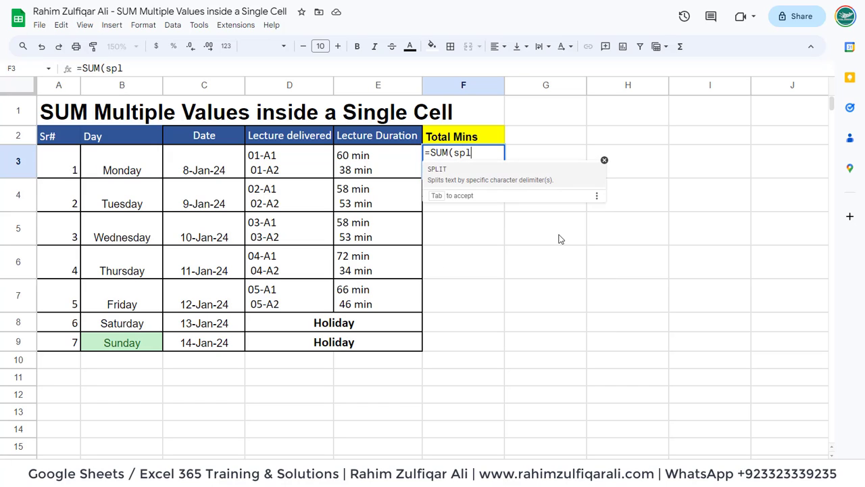
pyautogui.press('Tab')
pyautogui.press('Left')
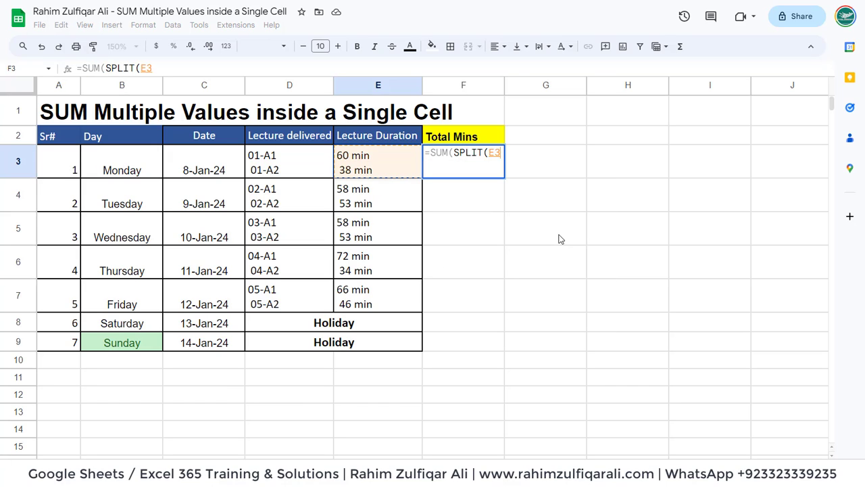
pyautogui.write(',')
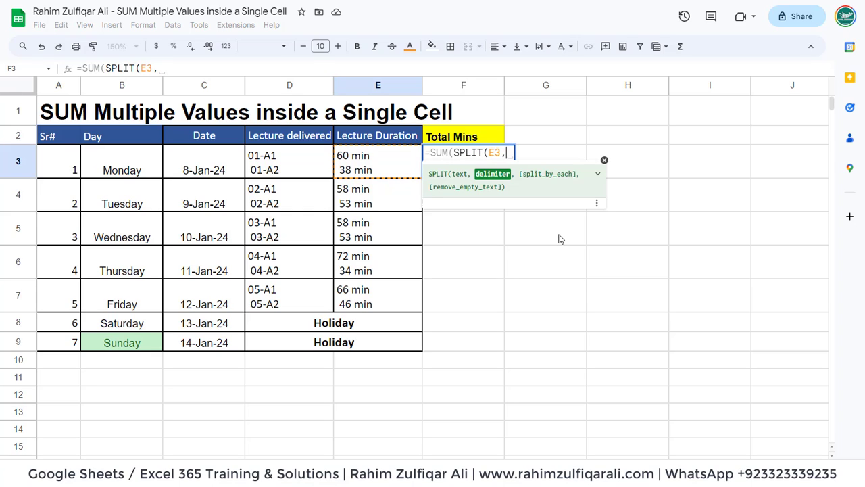
pyautogui.write('"')
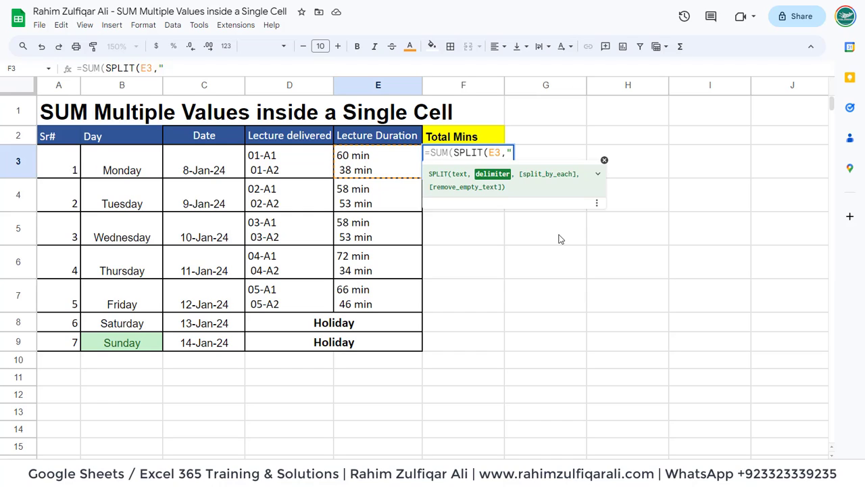
pyautogui.write(' min')
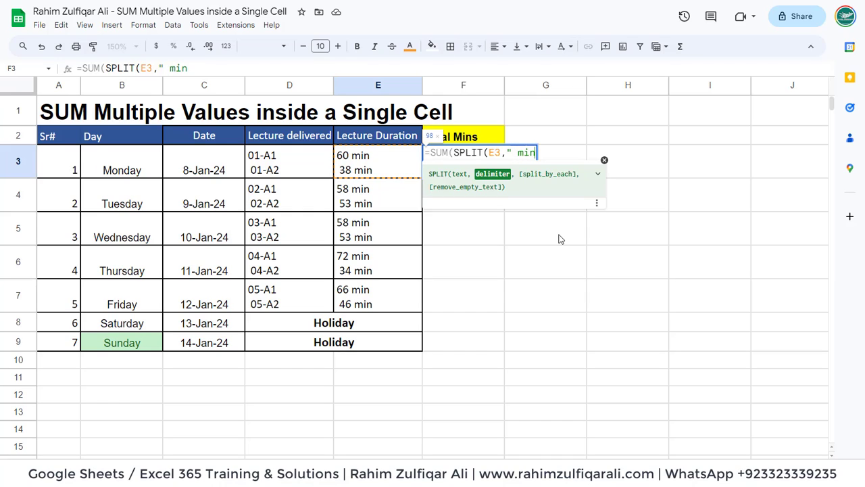
pyautogui.write('"')
pyautogui.write('))')
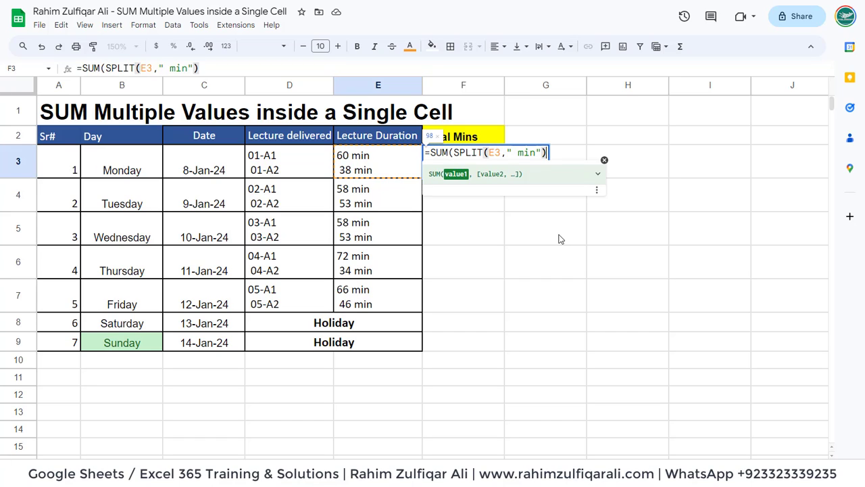
pyautogui.press('Return')
# - Fill the SUM and SPLIT formula from F3 down through F7 for the remaining lecture days
pyautogui.press('Up')
pyautogui.hotkey('shift', 'Down')
pyautogui.hotkey('shift', 'Down')
pyautogui.hotkey('shift', 'Down')
pyautogui.hotkey('shift', 'Down')
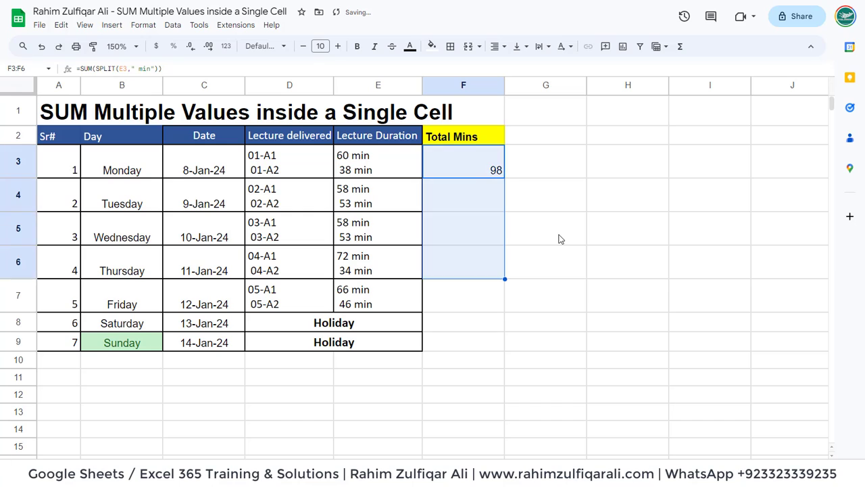
pyautogui.hotkey('ctrl', 'd')
# - Compare Friday's total in F7 with its durations in E7, and inspect the formula in F3 without changing it
pyautogui.press('Down')
pyautogui.press('Down')
pyautogui.press('Down')
pyautogui.press('Down')
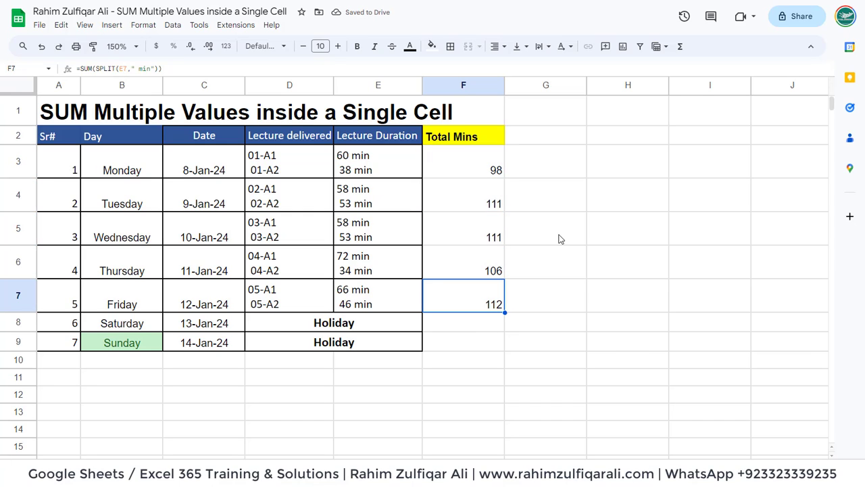
pyautogui.press('Left')
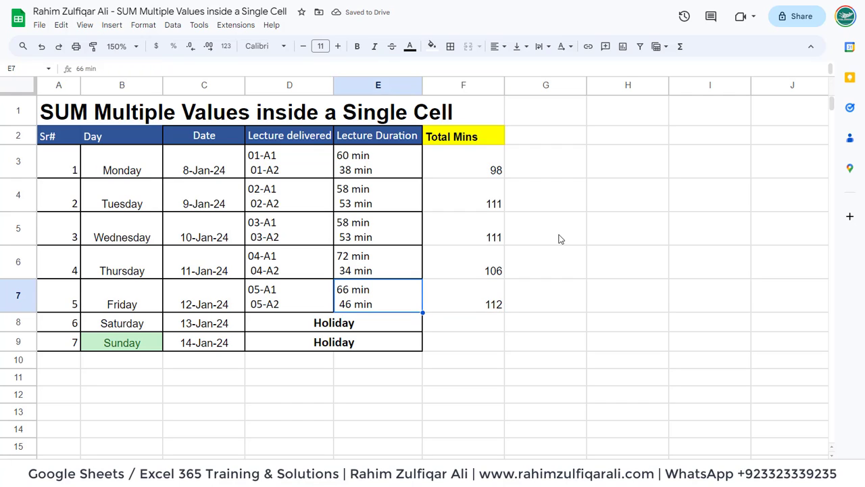
pyautogui.press('Right')
pyautogui.press('Up')
pyautogui.press('Up')
pyautogui.press('Up')
pyautogui.press('Up')
pyautogui.press('F2')
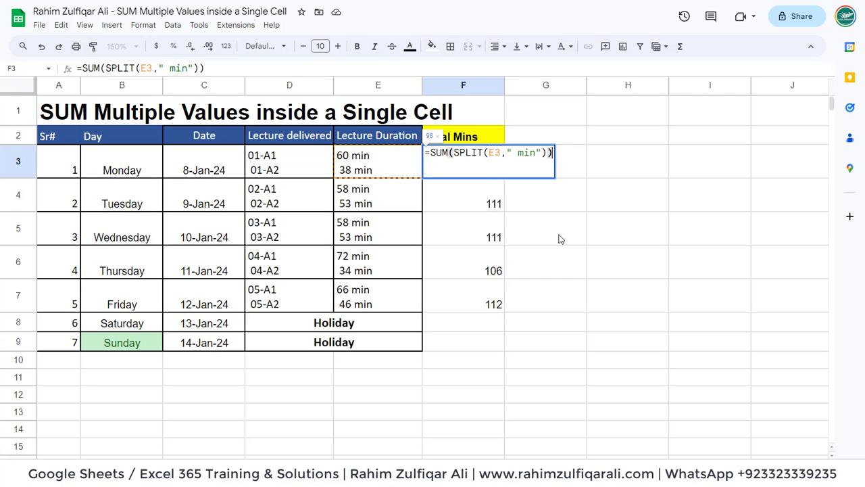
pyautogui.press('Left')
pyautogui.press('Left')
pyautogui.press('Return')
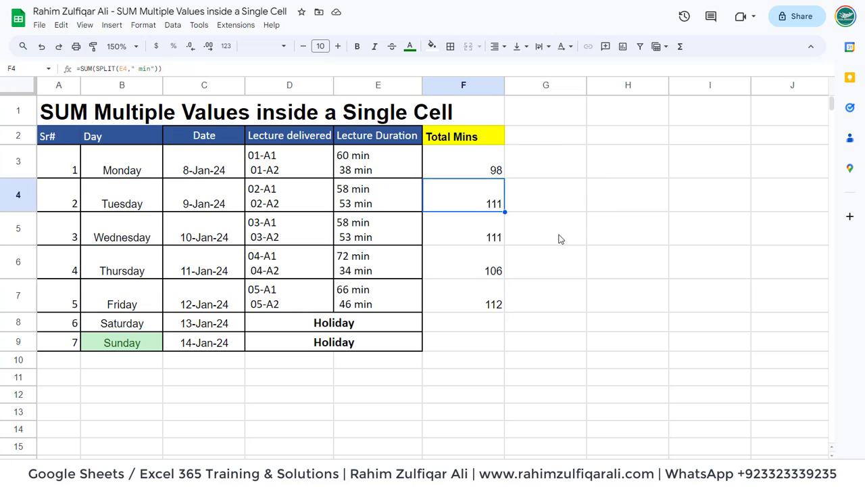
# - Fill the F7 formula down through F9 to include the Saturday and Sunday rows
pyautogui.press('Down')
pyautogui.press('Down')
pyautogui.press('Down')
pyautogui.hotkey('shift', 'Down')
pyautogui.hotkey('shift', 'Down')
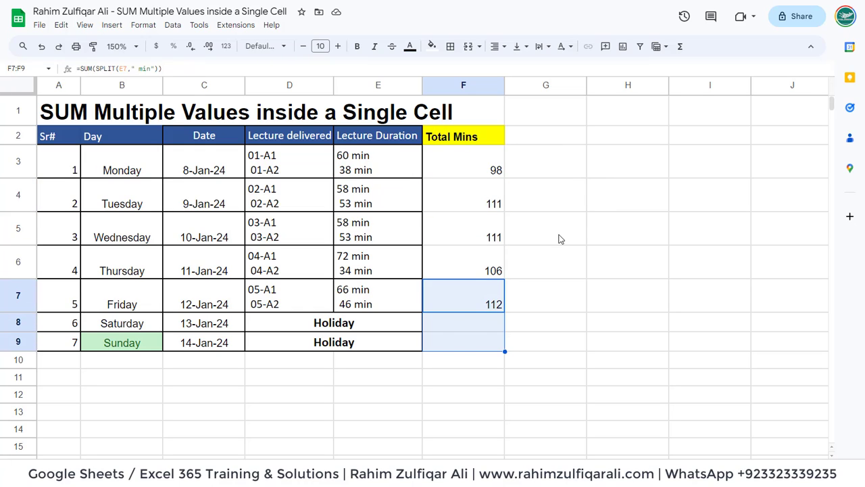
pyautogui.hotkey('ctrl', 'd')
# - Examine the Holiday entries in rows 8 and 9 alongside the Total Mins formulas in F8 and F9
pyautogui.press('Down')
pyautogui.press('Down')
pyautogui.press('Left')
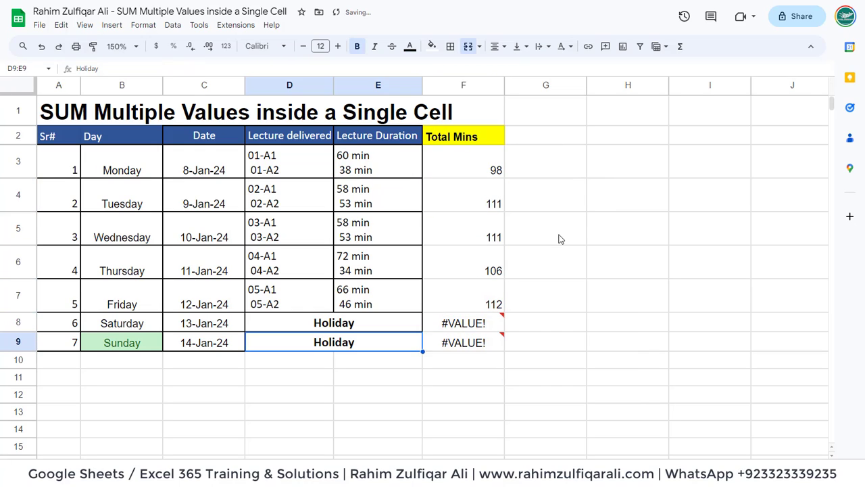
pyautogui.press('Left')
pyautogui.press('Up')
pyautogui.press('Right')
pyautogui.press('Down')
pyautogui.press('Up')
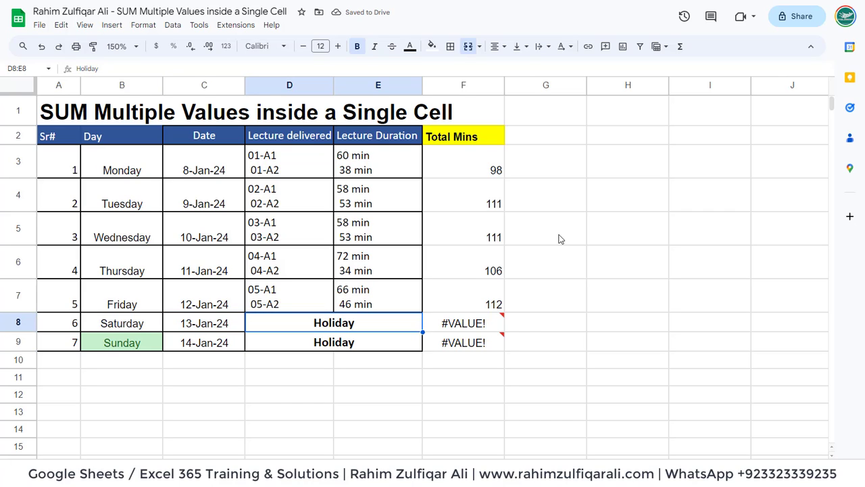
pyautogui.press('Right')
pyautogui.press('Down')
pyautogui.press('Up')
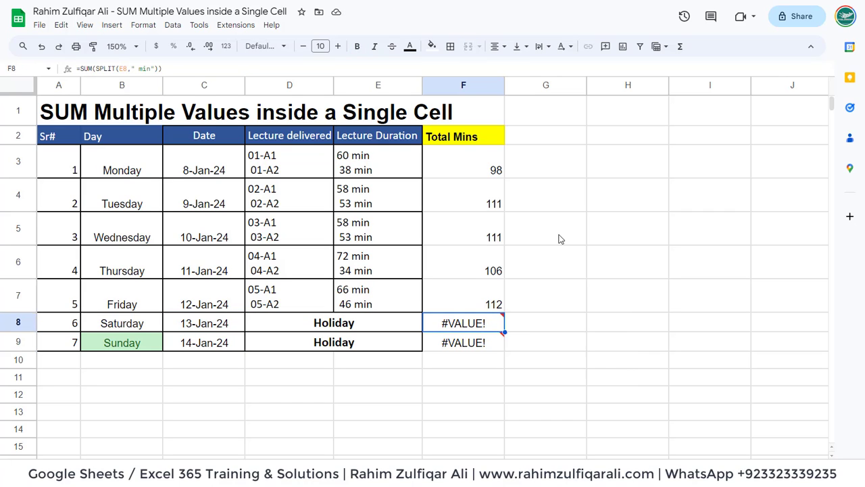
# - Wrap the F3 formula in IFERROR with a blank fallback, giving =IFERROR(SUM(SPLIT(E3," min")),"")
pyautogui.press('Up')
pyautogui.press('Up')
pyautogui.press('Up')
pyautogui.press('Up')
pyautogui.press('Up')
pyautogui.press('F2')
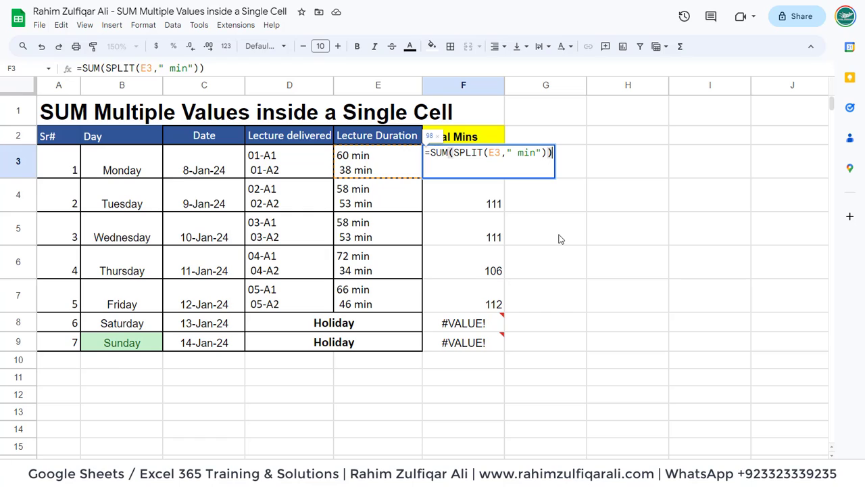
pyautogui.press('Home')
pyautogui.press('Right')
pyautogui.write('IFERRO')
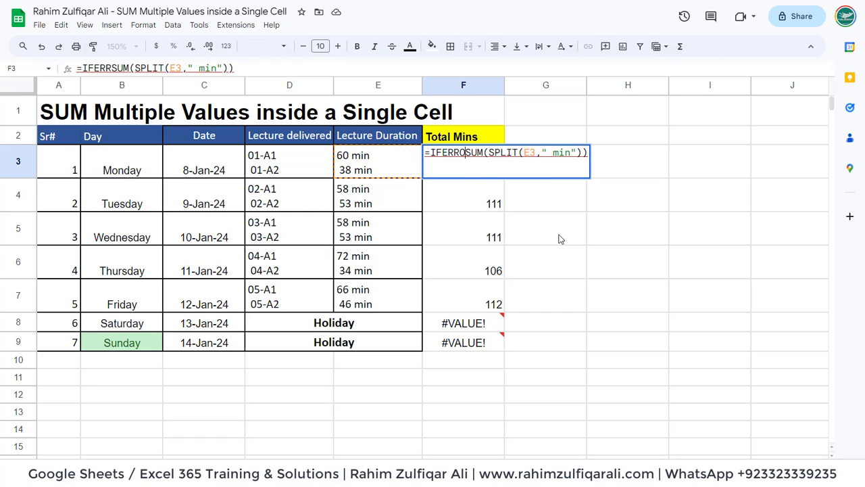
pyautogui.write('R(')
pyautogui.press('End')
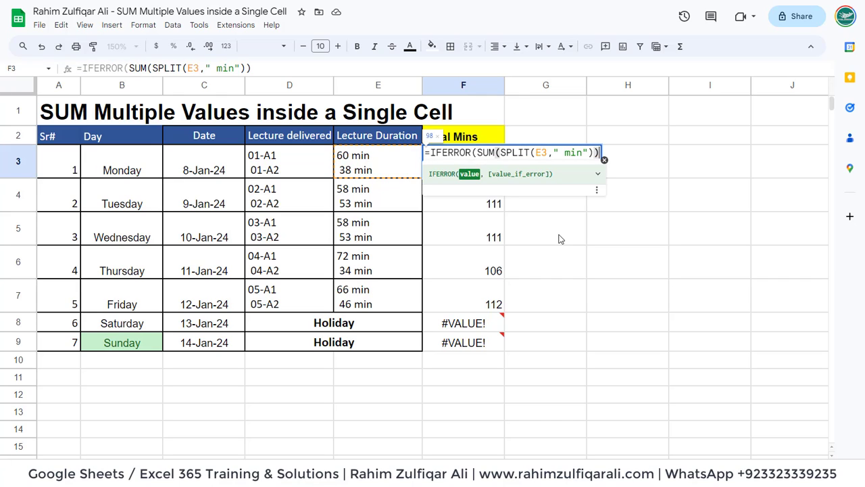
pyautogui.write(',""')
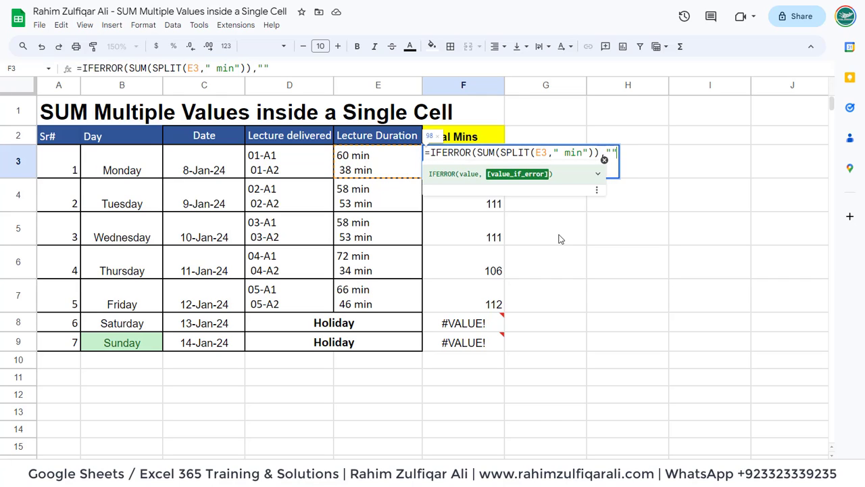
pyautogui.write(')')
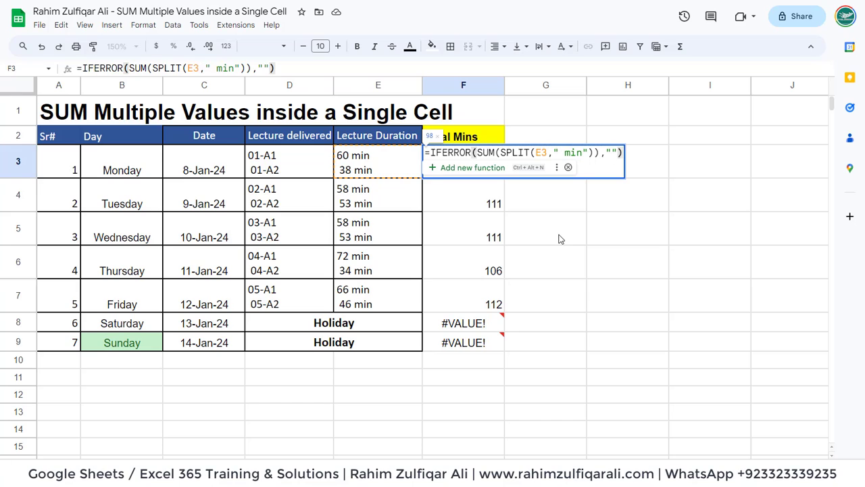
pyautogui.hotkey('ctrl', 'Return')
# - Fill the IFERROR formula from F3 down through F9 for all days
pyautogui.hotkey('shift', 'Down')
pyautogui.hotkey('shift', 'Down')
pyautogui.hotkey('shift', 'Down')
pyautogui.hotkey('shift', 'Down')
pyautogui.hotkey('shift', 'Down')
pyautogui.hotkey('shift', 'Down')
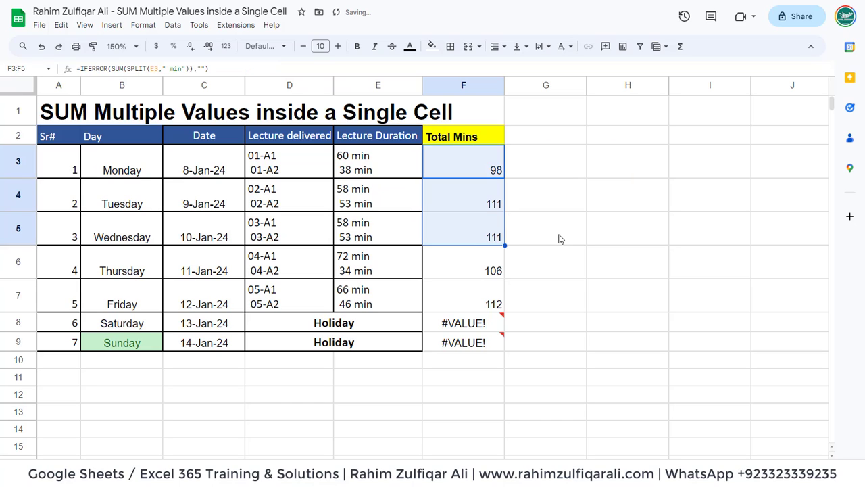
pyautogui.hotkey('ctrl', 'd')
pyautogui.press('Down')
pyautogui.press('Down')
pyautogui.press('Down')
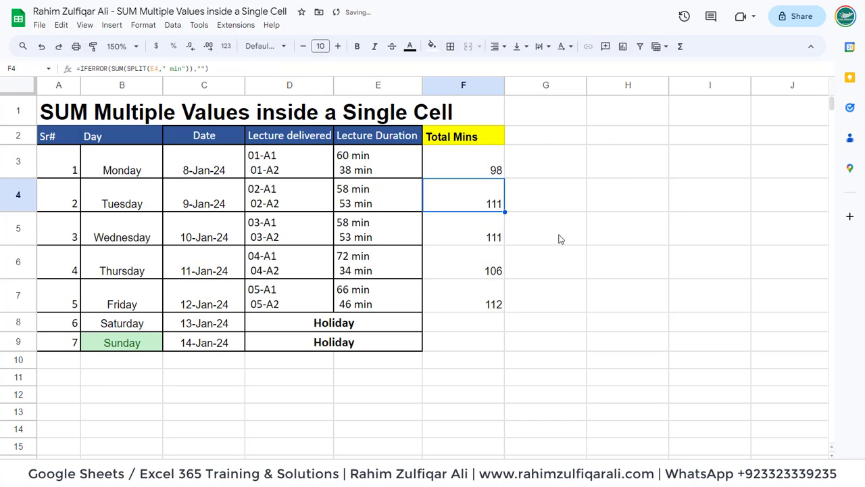
# - Review the IFERROR formula in F3 for Monday's Total Mins
pyautogui.press('Up')
pyautogui.press('Up')
pyautogui.press('Up')
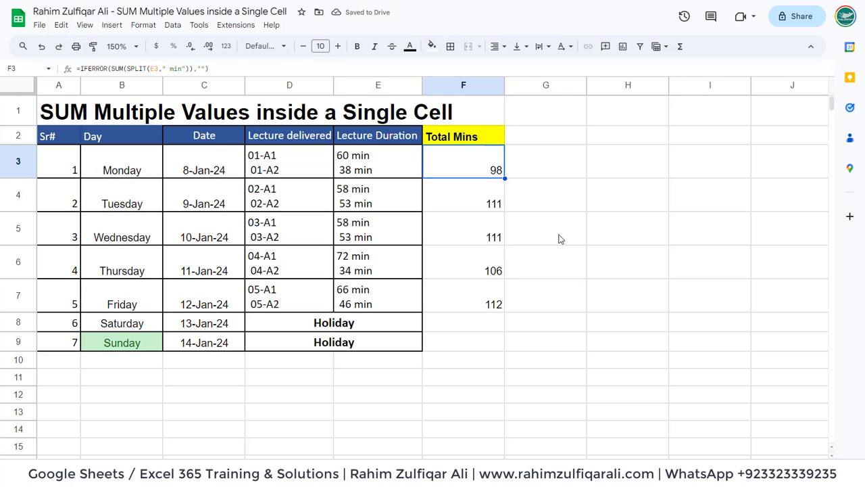
pyautogui.press('F2')
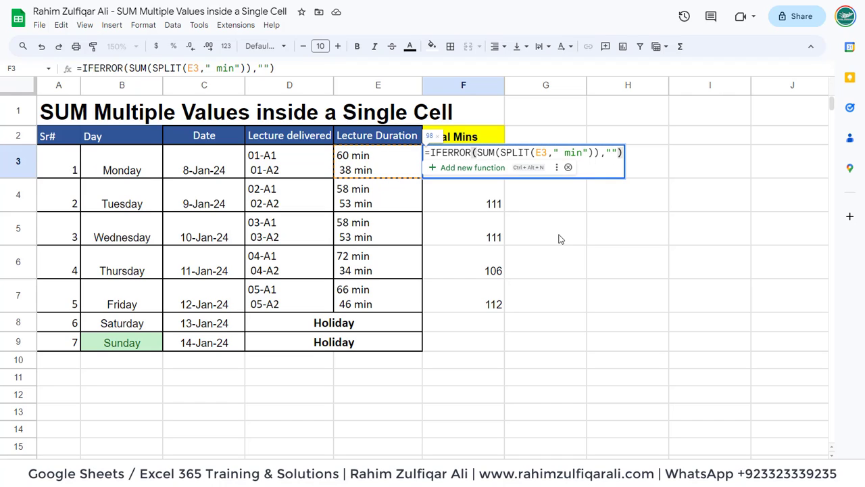
pyautogui.press('Return')
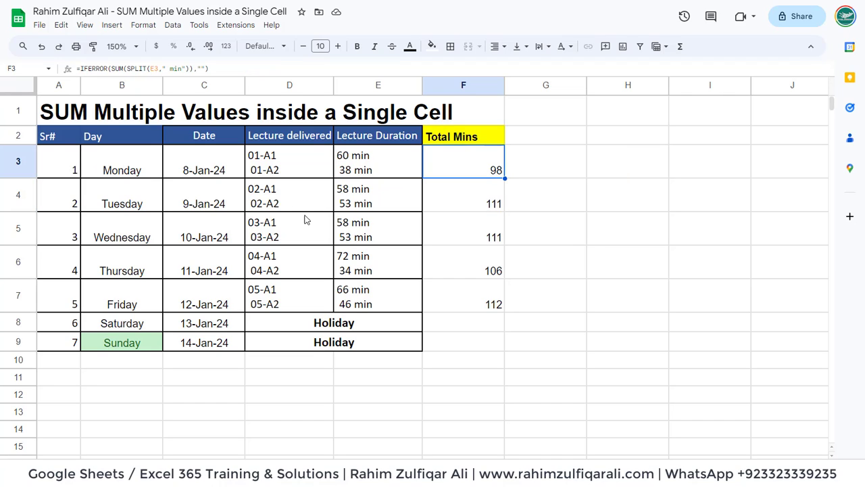
# - Insert a 100 min line between the two Tuesday durations in E4 and check the F4 total
pyautogui.click(329, 219)
pyautogui.click(379, 206)
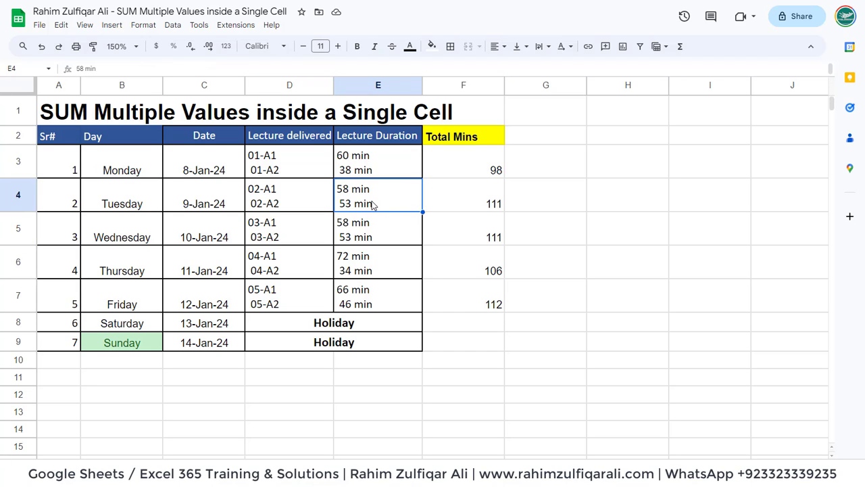
pyautogui.doubleClick(374, 205)
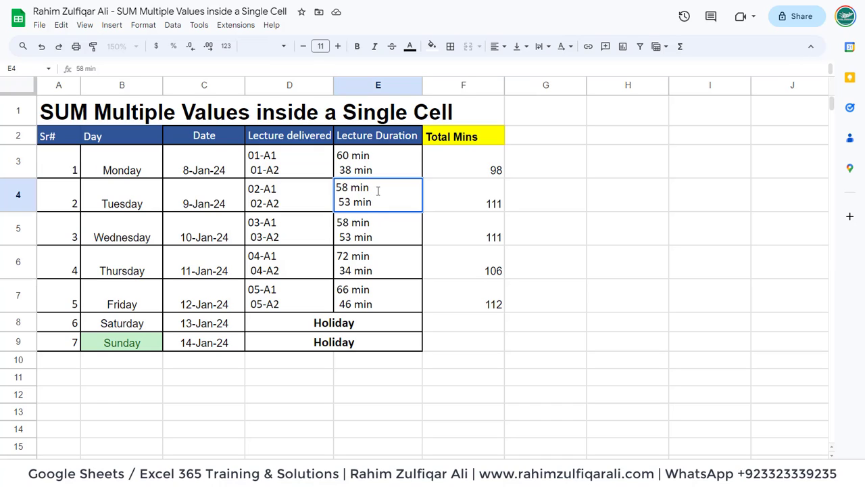
pyautogui.click(378, 191)
pyautogui.hotkey('alt', 'Return')
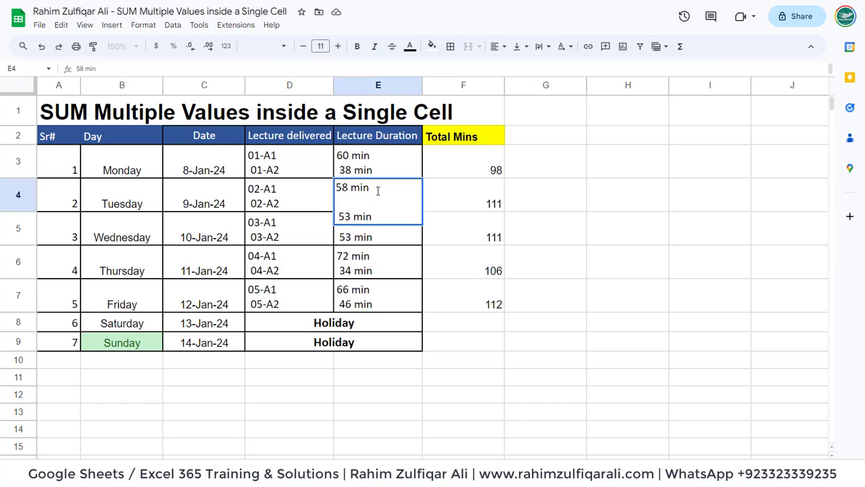
pyautogui.write('100 min')
pyautogui.press('Return')
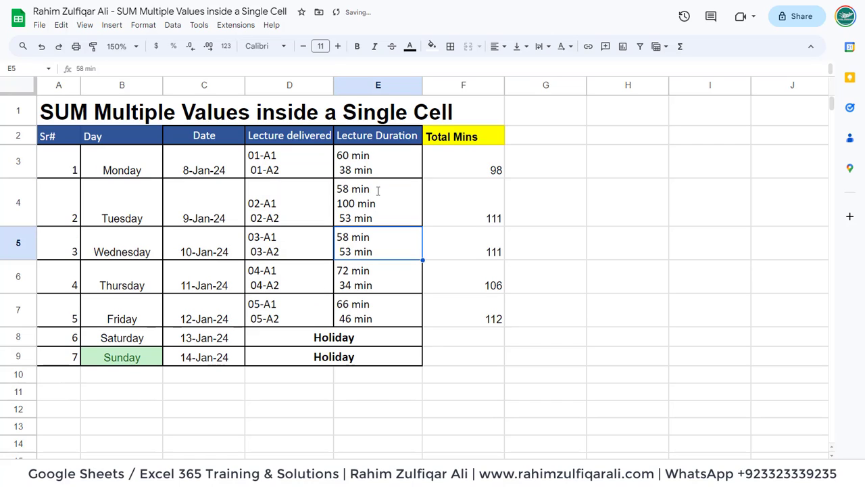
pyautogui.click(377, 191)
pyautogui.press('Right')
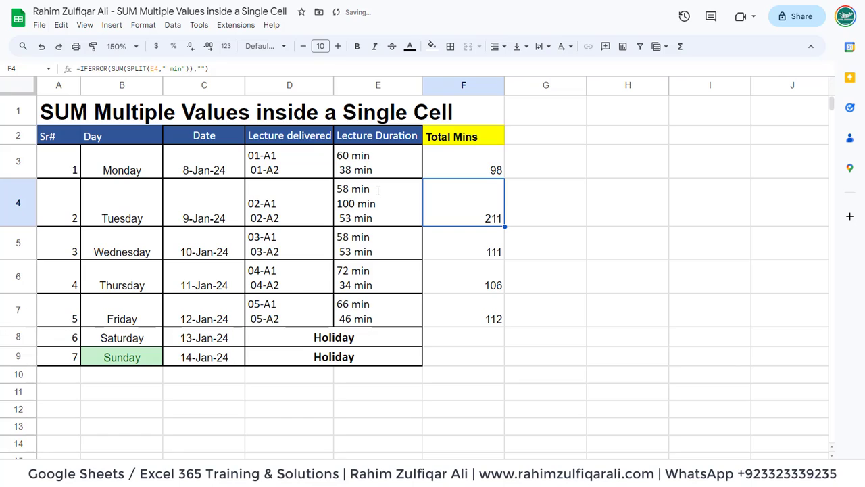
pyautogui.press('Down')
pyautogui.press('Down')
pyautogui.press('Left')
pyautogui.press('F2')
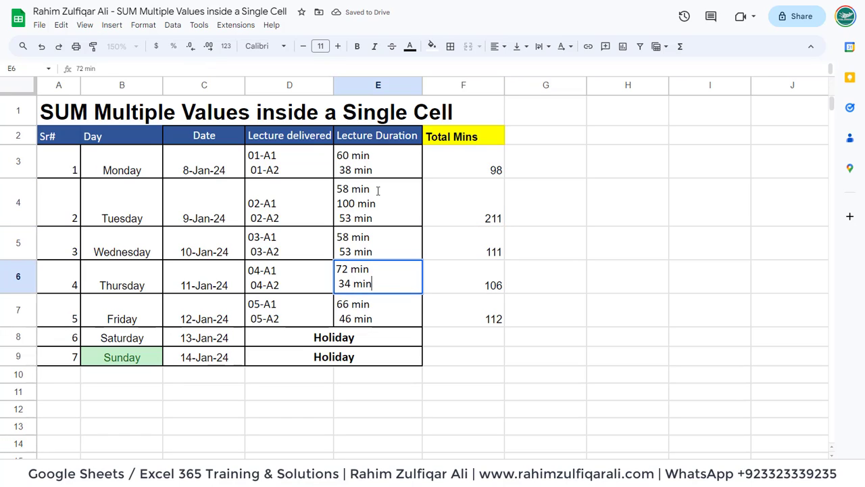
pyautogui.press('Escape')
# - Append 12 min and 50 min as new lines in Wednesday's Lecture Duration cell E5 and check the F5 total
pyautogui.press('Up')
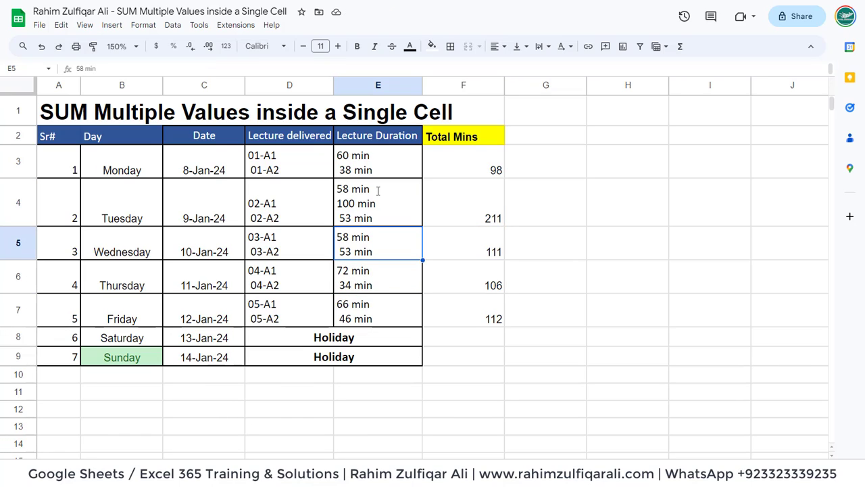
pyautogui.press('F2')
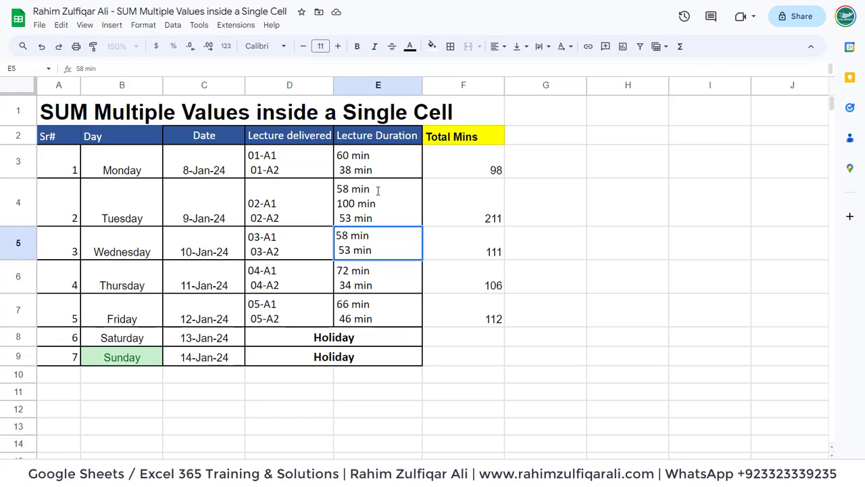
pyautogui.hotkey('alt', 'Return')
pyautogui.write('12 min')
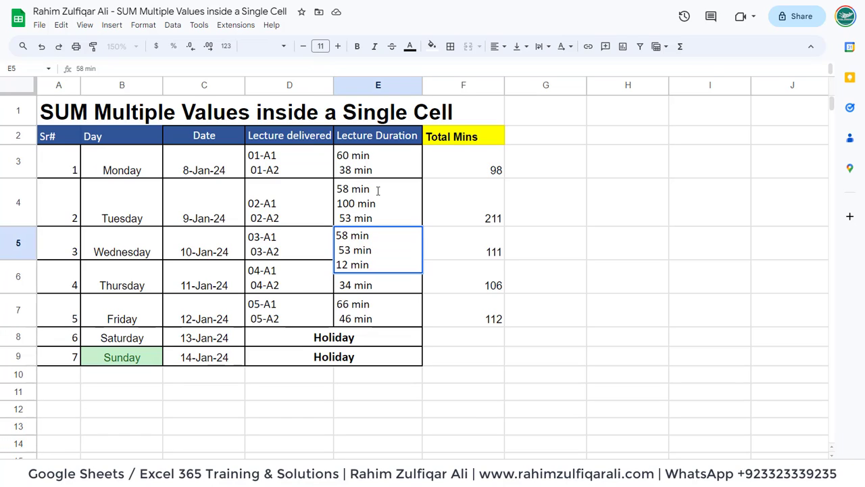
pyautogui.hotkey('alt', 'Return')
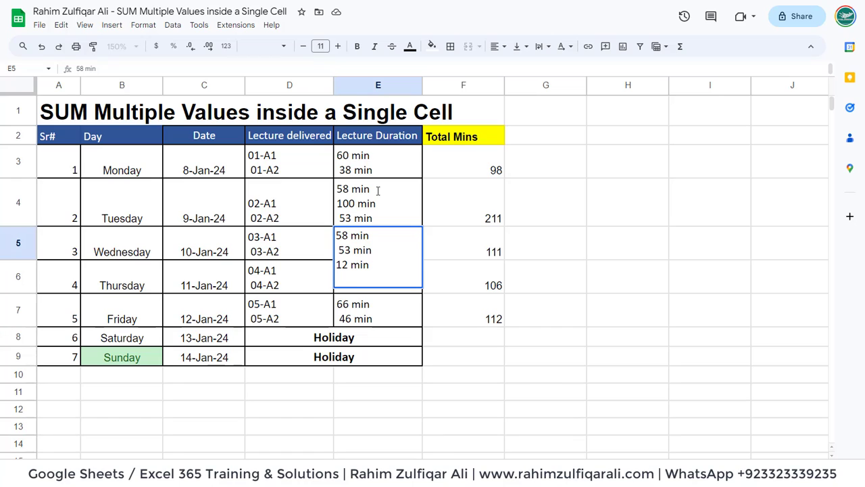
pyautogui.write('50 min')
pyautogui.press('Return')
pyautogui.press('Up')
pyautogui.press('Right')
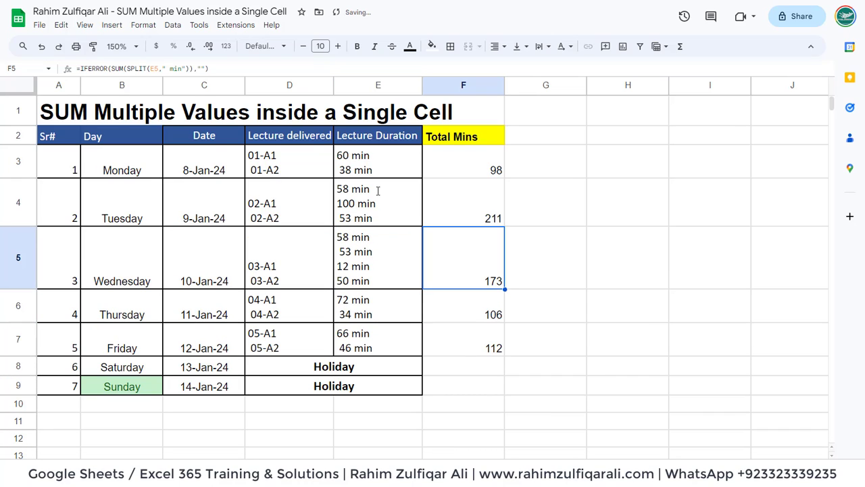
# - Review the Total Mins formula in F5 and the Total Units formula in B3 of the weekly sales sheet
pyautogui.press('F2')
pyautogui.press('Return')
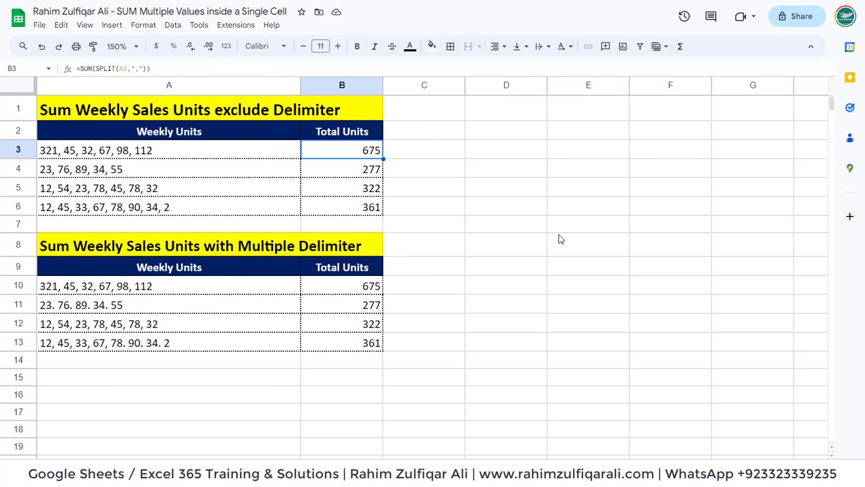
pyautogui.press('F2')
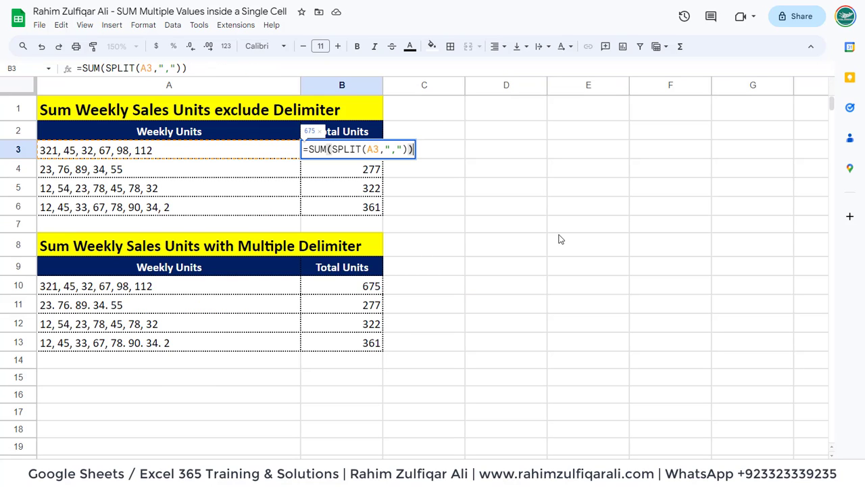
pyautogui.press('Return')
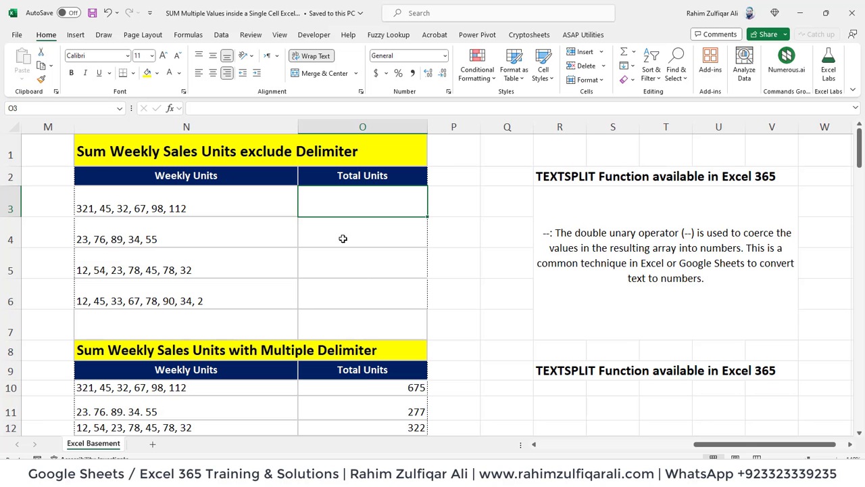
# - Examine the comma-separated Weekly Units entries in N3 through N6 of the Excel workbook
pyautogui.click(352, 238)
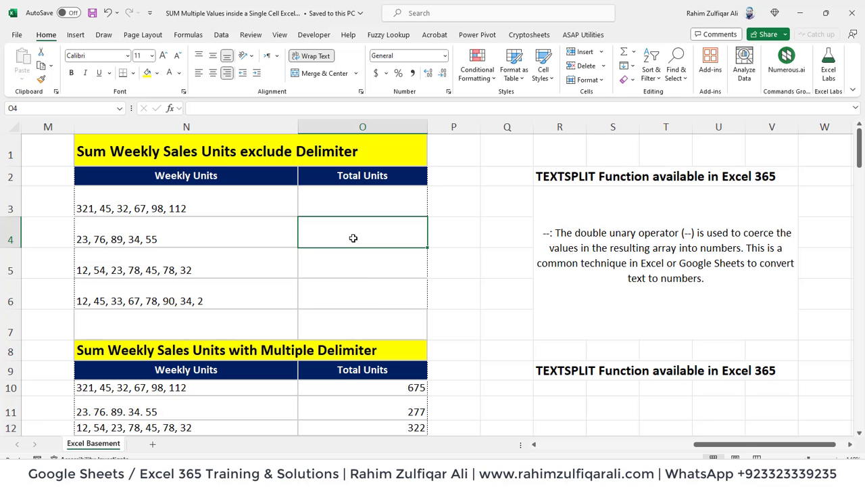
pyautogui.press('Up')
pyautogui.press('Left')
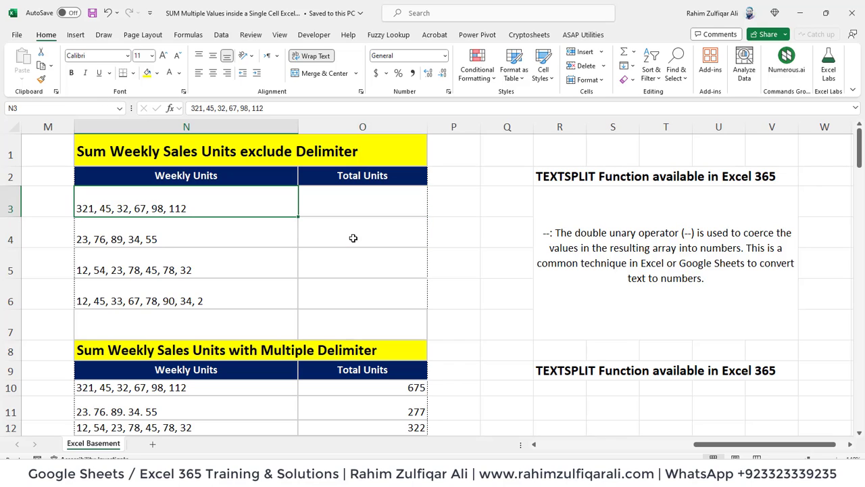
pyautogui.press('Down')
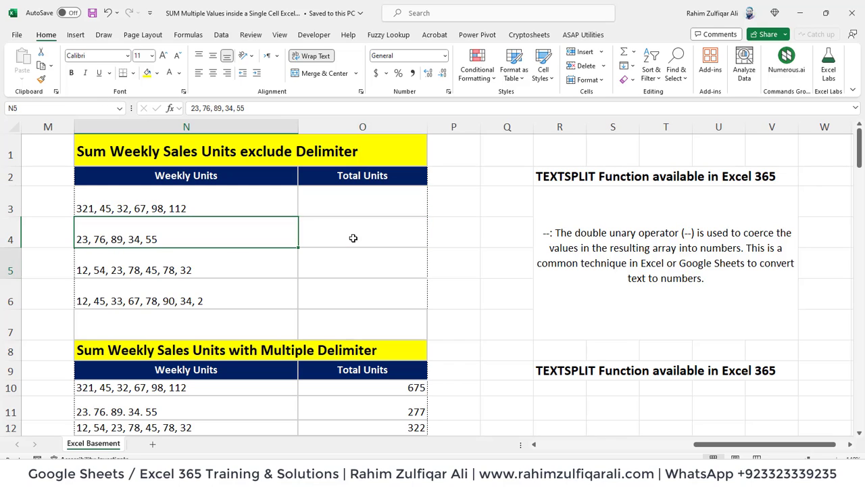
pyautogui.press('Down')
pyautogui.press('Down')
pyautogui.press('Up')
pyautogui.press('Up')
pyautogui.press('Up')
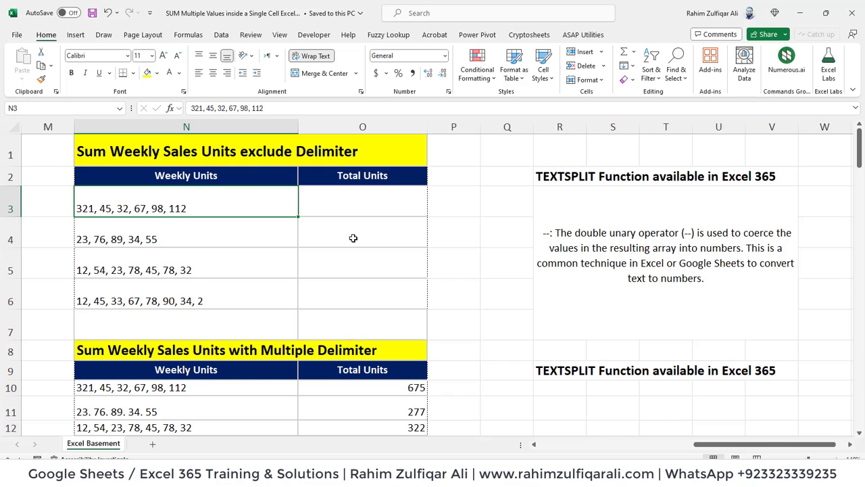
# - Enter =SUM(--TEXTSPLIT(N3,",")) in O3 to total the first row's comma-separated units
pyautogui.press('Right')
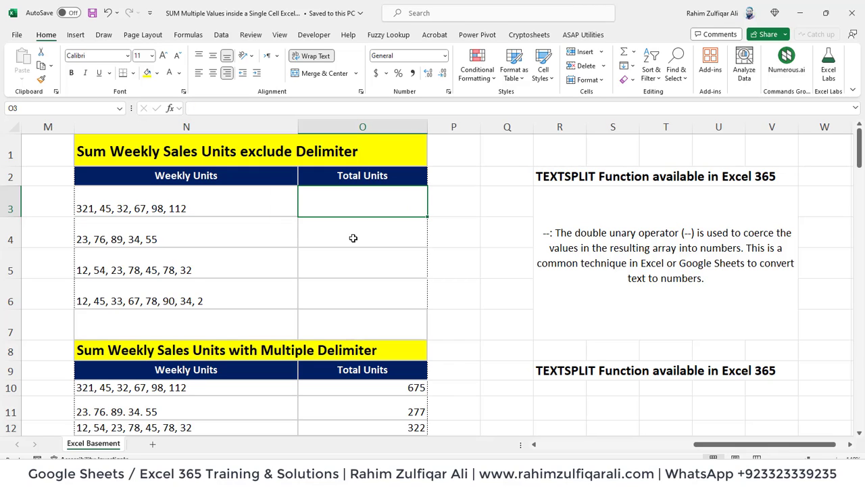
pyautogui.write('=')
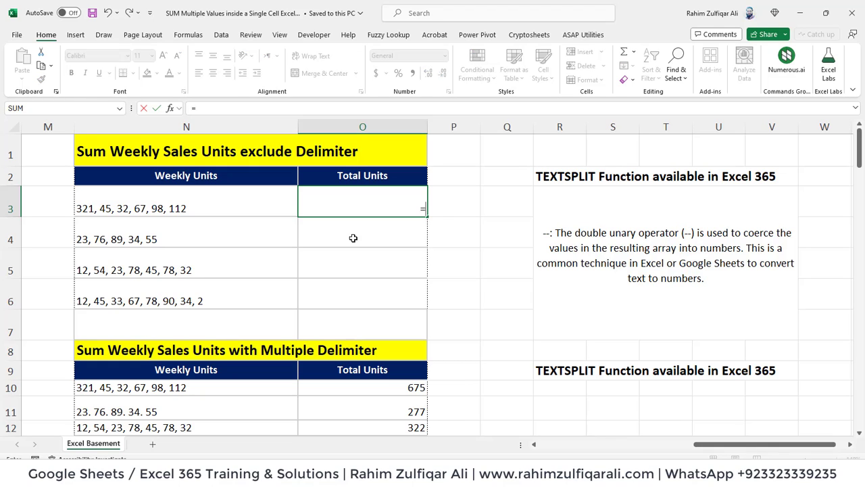
pyautogui.write('SUM(')
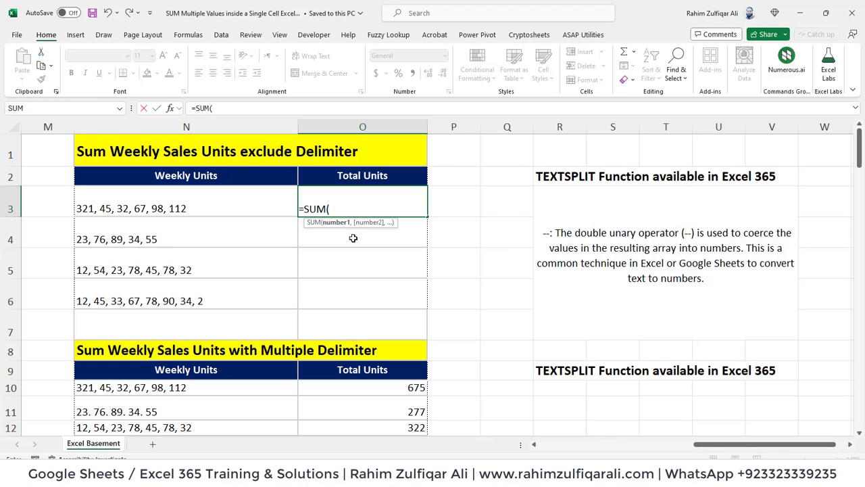
pyautogui.write('--TEXT')
pyautogui.press('Down')
pyautogui.press('Down')
pyautogui.press('Down')
pyautogui.press('Down')
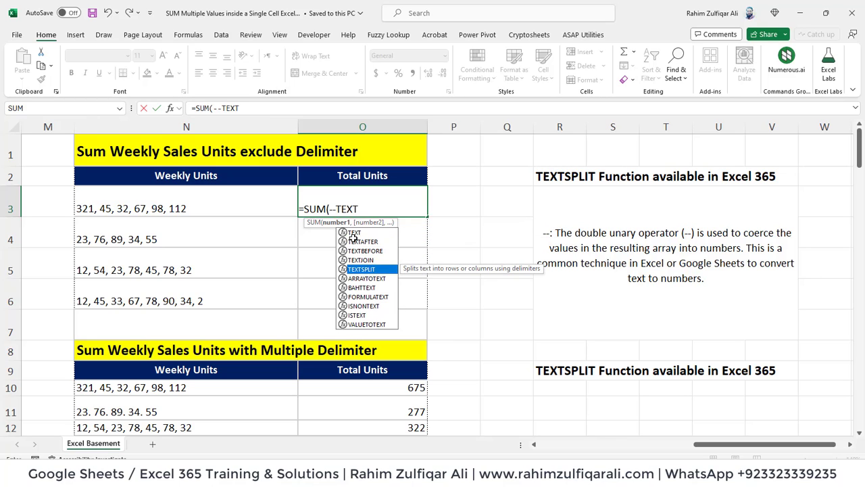
pyautogui.press('Tab')
pyautogui.press('Left')
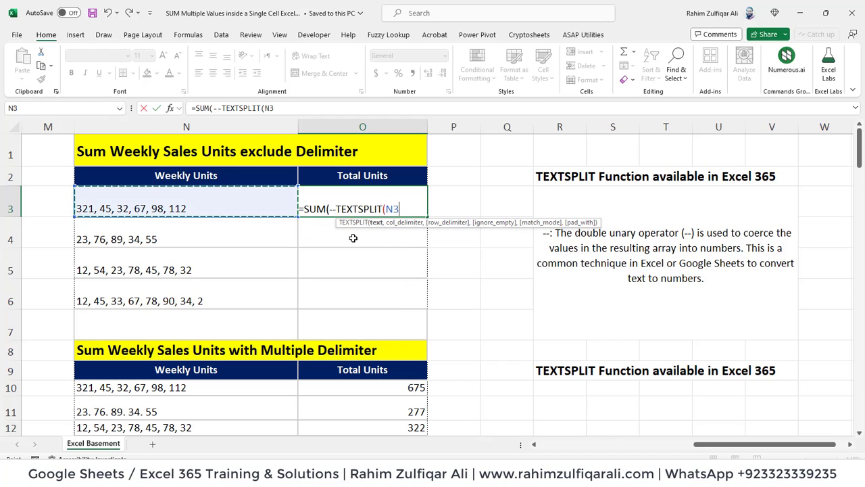
pyautogui.write(',"')
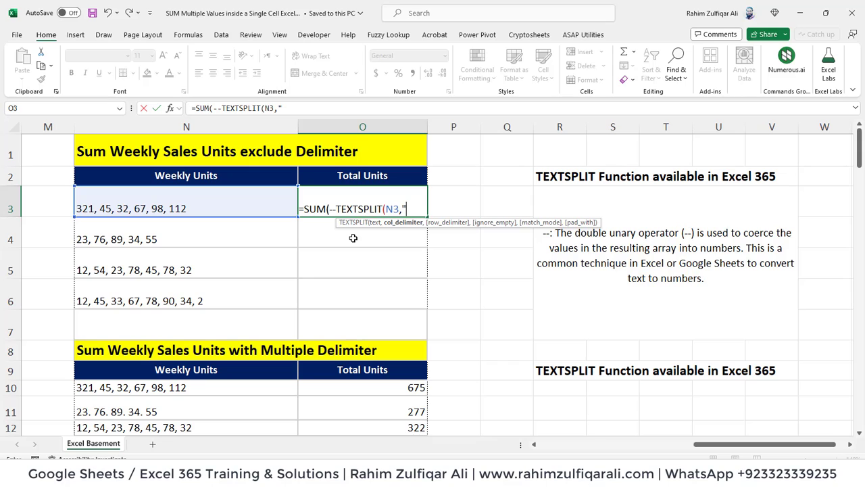
pyautogui.write(',")')
pyautogui.press('Return')
pyautogui.press('Return')
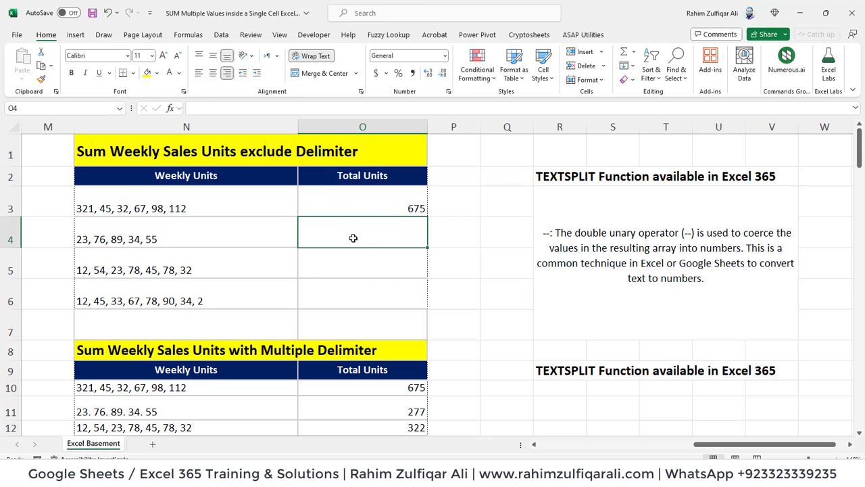
# - Fill the TEXTSPLIT formula from O3 down through O6
pyautogui.press('Up')
pyautogui.hotkey('shift', 'Down')
pyautogui.hotkey('shift', 'Down')
pyautogui.hotkey('shift', 'Down')
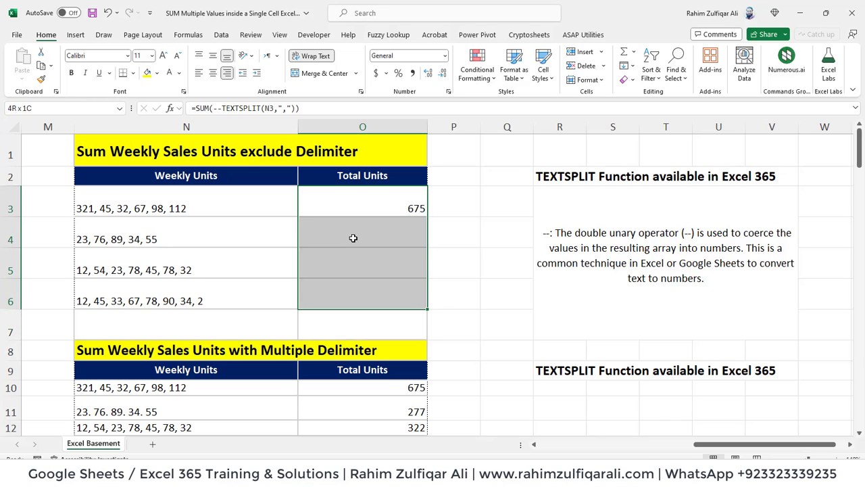
pyautogui.hotkey('ctrl', 'd')
pyautogui.click(353, 238)
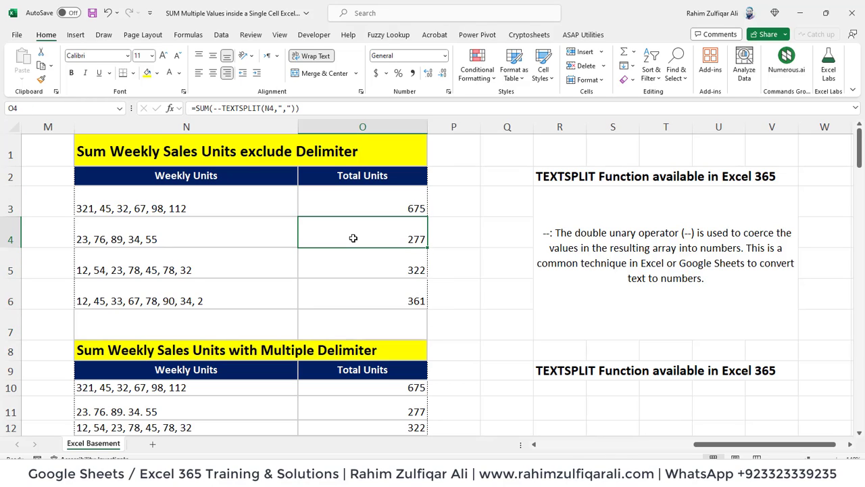
# - Review the SUM and TEXTSPLIT formula in O3 with its double unary operator
pyautogui.press('Left')
pyautogui.press('Right')
pyautogui.press('Up')
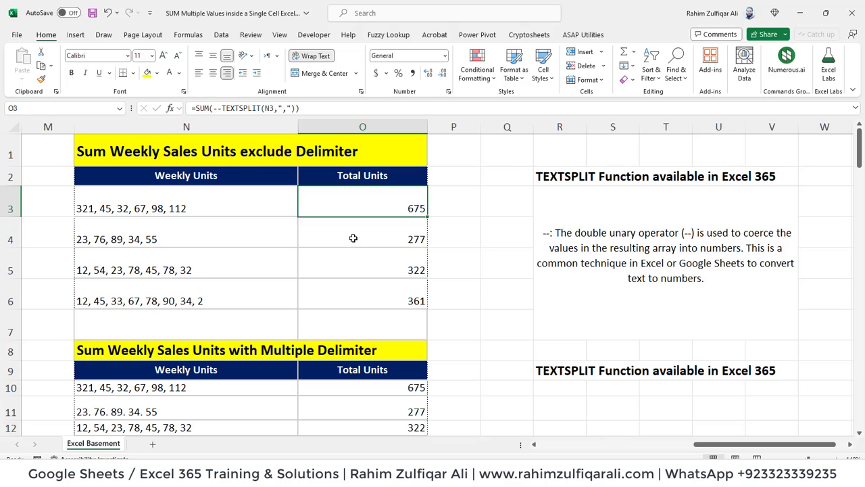
pyautogui.press('F2')
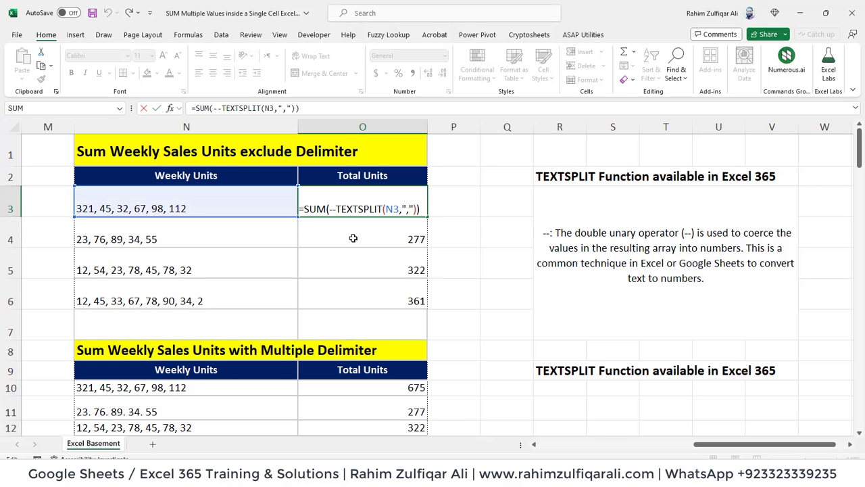
pyautogui.press('Return')
# - Examine the comma- and period-delimited Weekly Units in the Multiple Delimiter table and the Total Units formula in O10
pyautogui.press('Down')
pyautogui.press('Down')
pyautogui.press('Down')
pyautogui.press('Down')
pyautogui.press('Down')
pyautogui.press('Down')
pyautogui.press('Down')
pyautogui.press('Down')
pyautogui.press('Down')
pyautogui.press('Down')
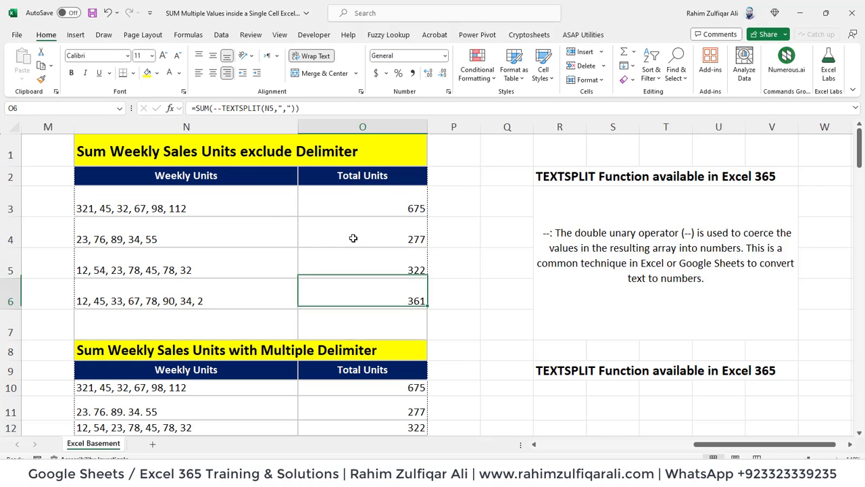
pyautogui.press('Up')
pyautogui.press('Up')
pyautogui.press('Up')
pyautogui.press('Left')
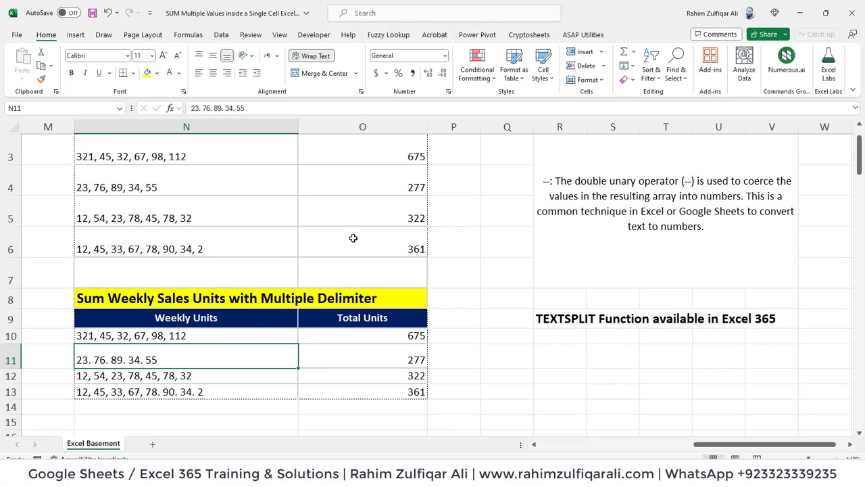
pyautogui.press('Down')
pyautogui.press('Down')
pyautogui.press('Right')
pyautogui.press('Up')
pyautogui.press('Up')
pyautogui.press('Up')
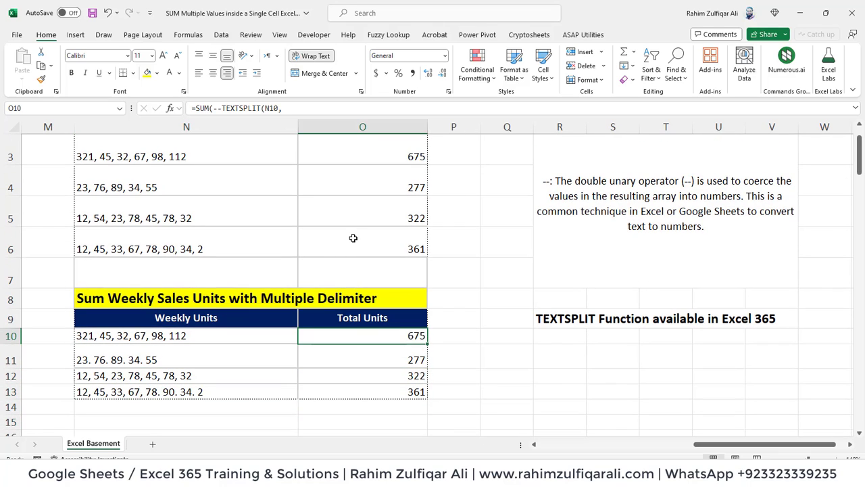
# - Review the multiple-delimiter SUM and TEXTSPLIT formula in O10
pyautogui.press('F2')
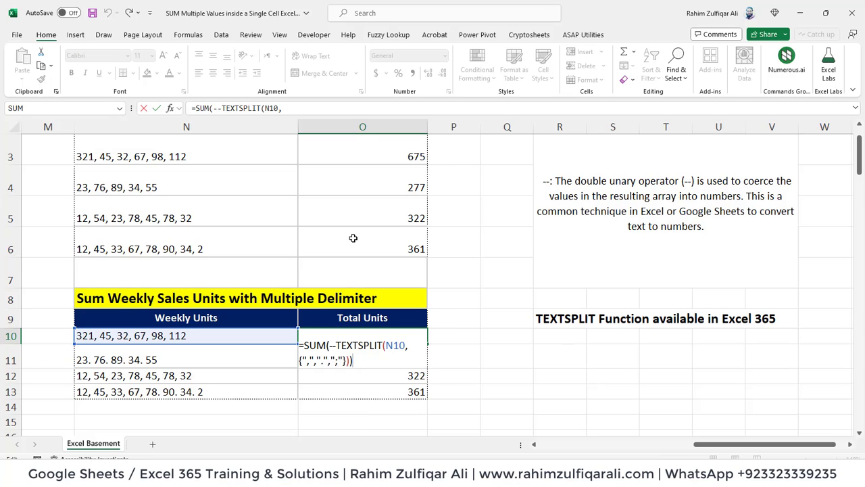
pyautogui.press('Return')
pyautogui.press('Up')
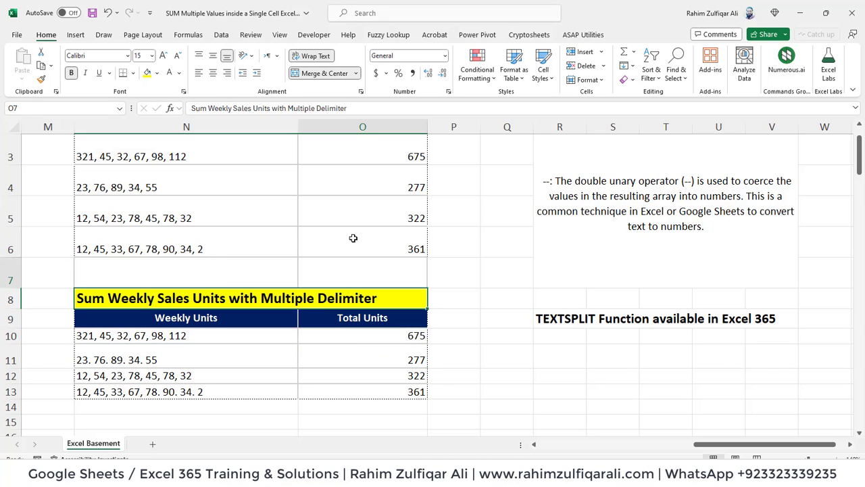
# - Examine the lecture table at the start of the sheet, including its Date, Lecture Duration and Total Mins columns
pyautogui.hotkey('ctrl', 'Home')
pyautogui.press('Left')
pyautogui.press('Left')
pyautogui.press('Left')
pyautogui.press('Left')
pyautogui.press('Left')
pyautogui.press('Left')
pyautogui.press('Left')
pyautogui.press('Down')
pyautogui.press('Down')
pyautogui.press('Down')
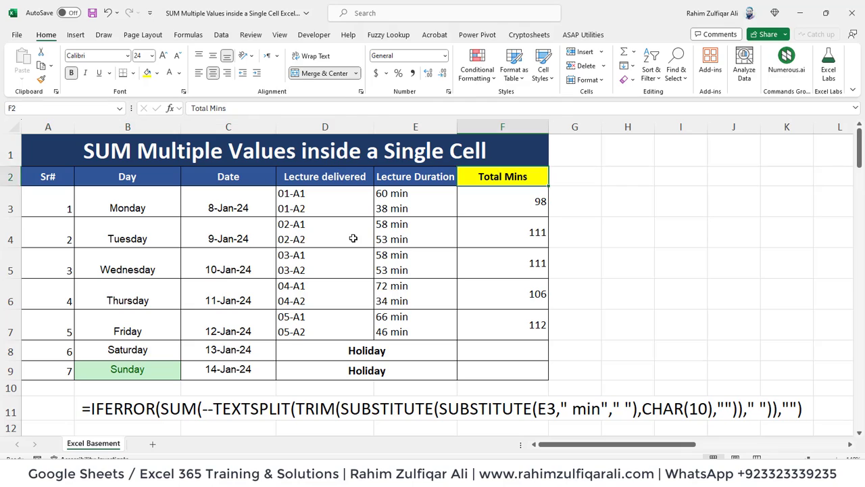
pyautogui.press('Left')
pyautogui.press('Left')
pyautogui.press('Left')
pyautogui.press('Up')
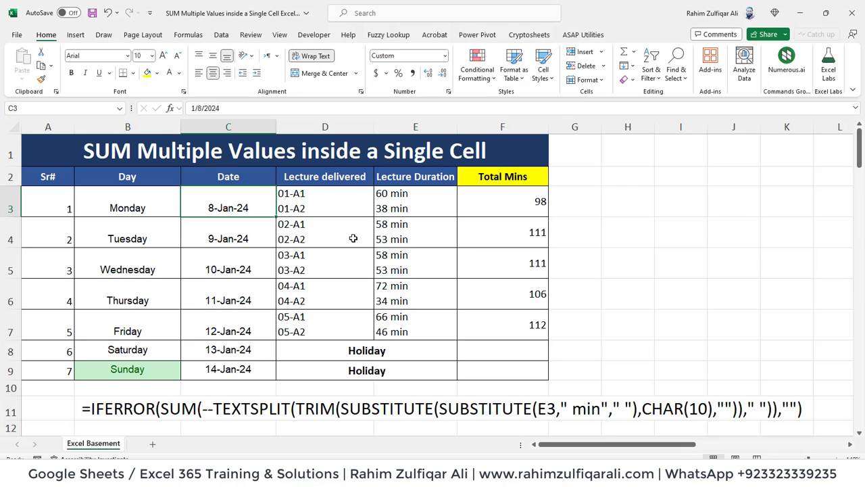
pyautogui.press('Right')
pyautogui.press('Right')
pyautogui.press('Down')
pyautogui.press('Down')
pyautogui.press('Down')
pyautogui.press('Down')
pyautogui.press('Down')
pyautogui.press('Down')
pyautogui.press('Down')
pyautogui.press('Down')
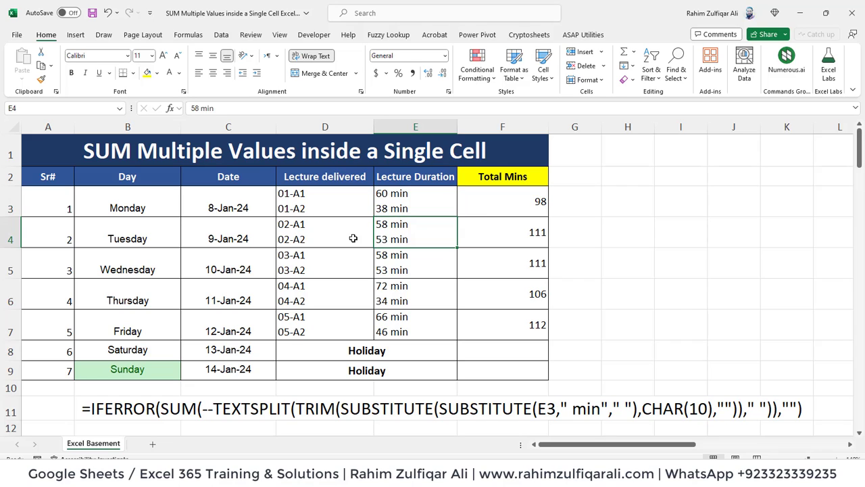
# - Examine the full IFERROR formula written out as text in row 11 below the lecture table
pyautogui.press('Left')
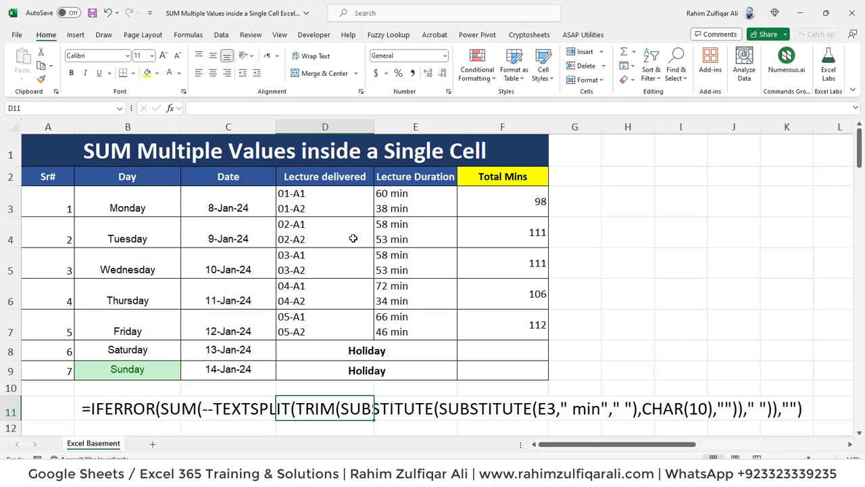
pyautogui.press('Left')
pyautogui.press('Left')
pyautogui.press('Right')
pyautogui.press('Right')
pyautogui.press('Right')
pyautogui.press('Right')
pyautogui.press('Right')
# - Review the nested IFERROR, SUM, TEXTSPLIT, TRIM and SUBSTITUTE formula behind Monday's Total Mins in F3
pyautogui.press('Up')
pyautogui.press('Up')
pyautogui.press('Up')
pyautogui.press('Up')
pyautogui.press('Up')
pyautogui.press('Up')
pyautogui.press('Up')
pyautogui.press('Up')
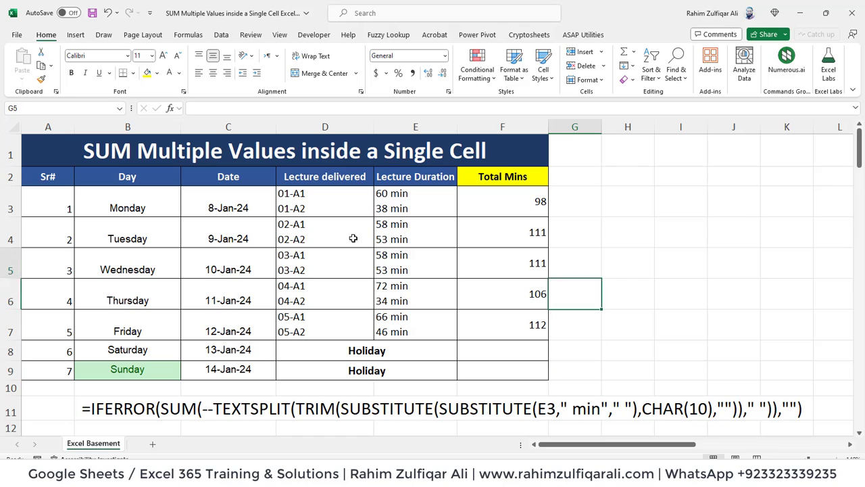
pyautogui.press('Left')
pyautogui.press('F2')
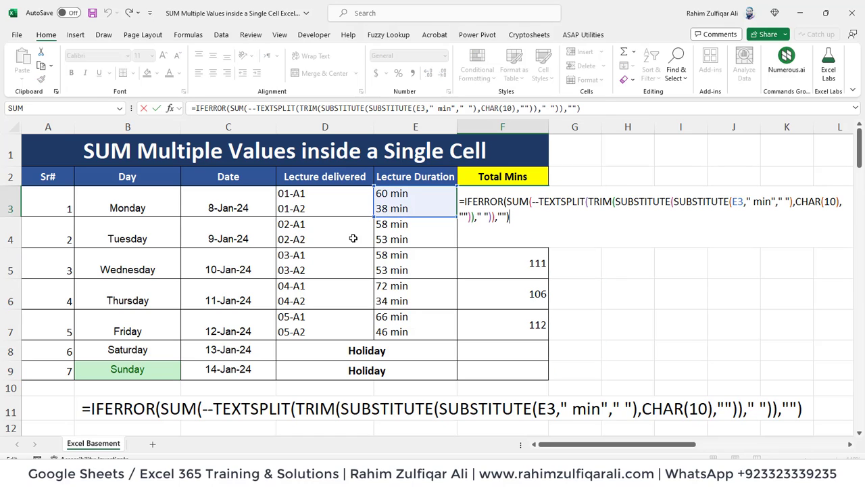
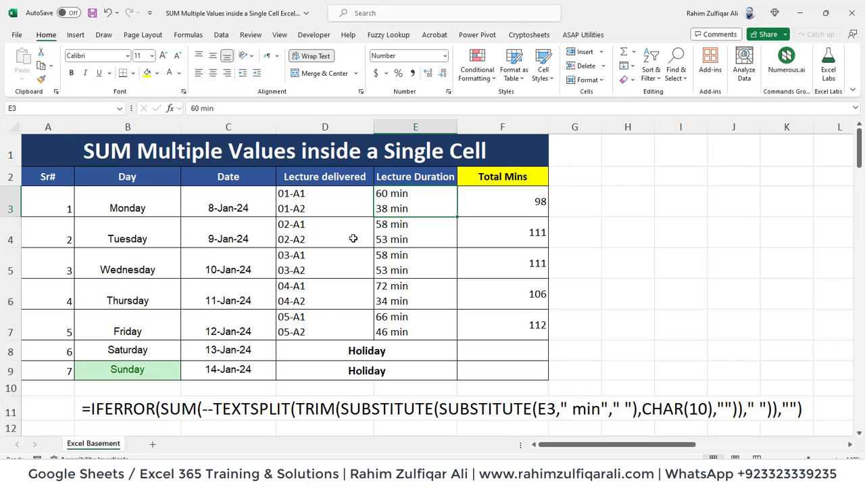
# - Check the line-separated minute values in the Lecture Duration cells E3 to E5
pyautogui.press('Down')
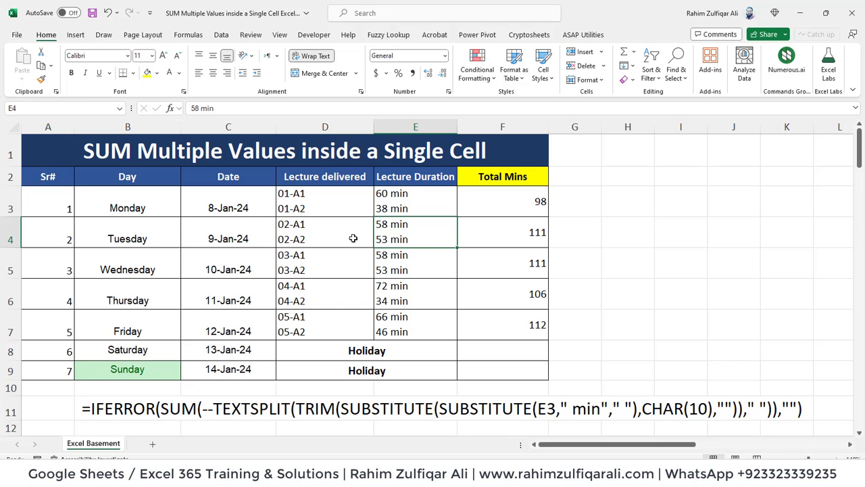
pyautogui.press('Down')
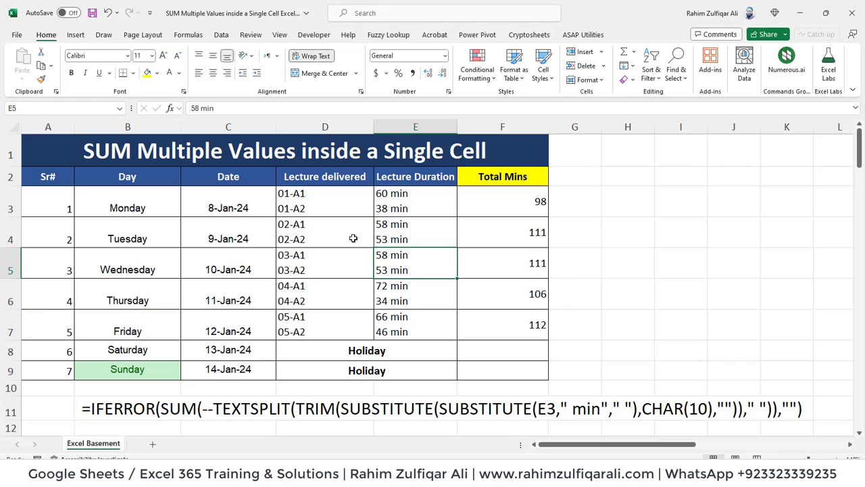
pyautogui.press('Up')
pyautogui.press('Up')
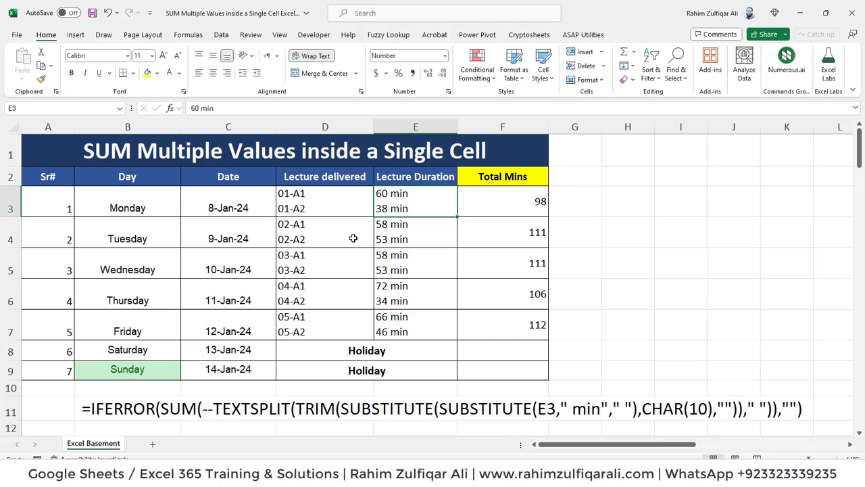
# - Enter =SUBSTITUTE(E3," min","") in H3 to strip the min label from Monday's lecture durations
pyautogui.press('Right')
pyautogui.press('Right')
pyautogui.press('Right')
pyautogui.press('Right')
pyautogui.press('Left')
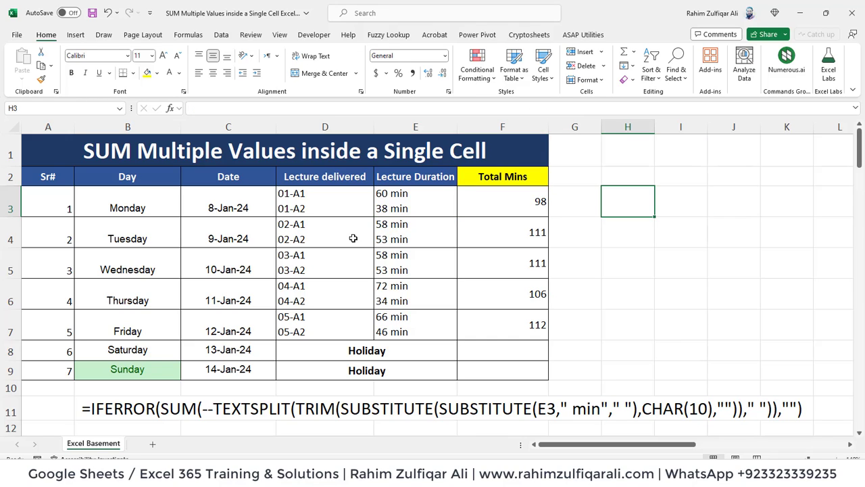
pyautogui.write('=')
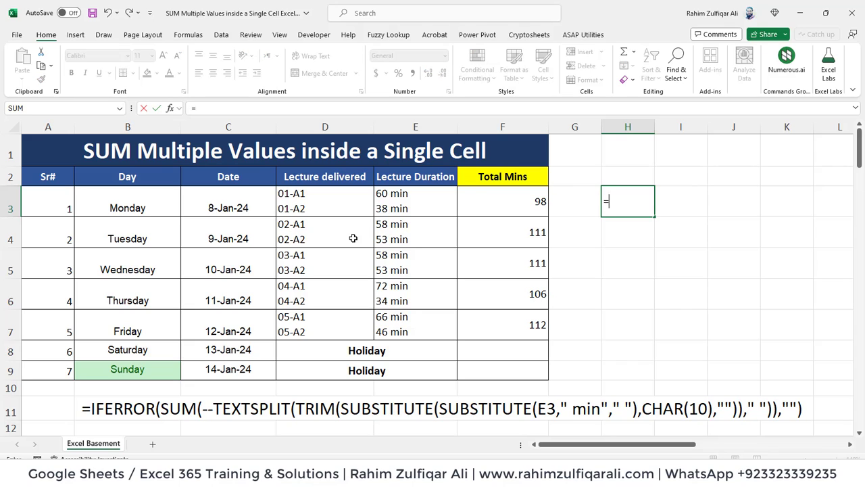
pyautogui.write('SUB')
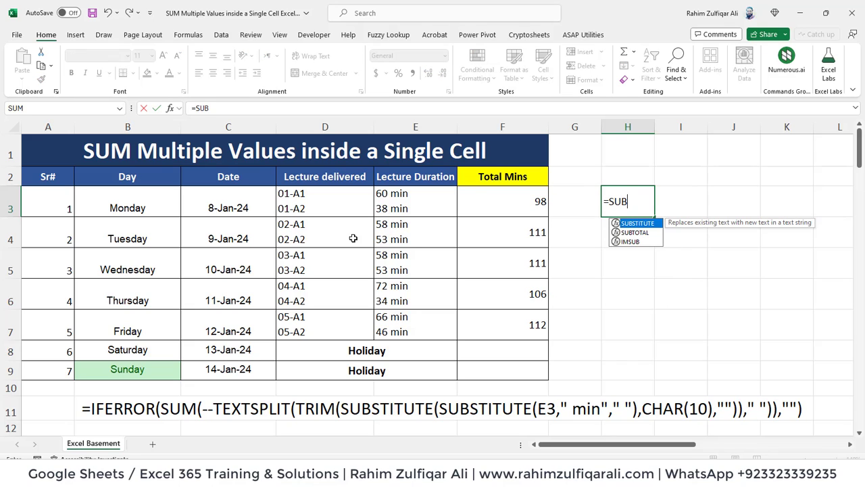
pyautogui.press('Tab')
pyautogui.press('Left')
pyautogui.press('Left')
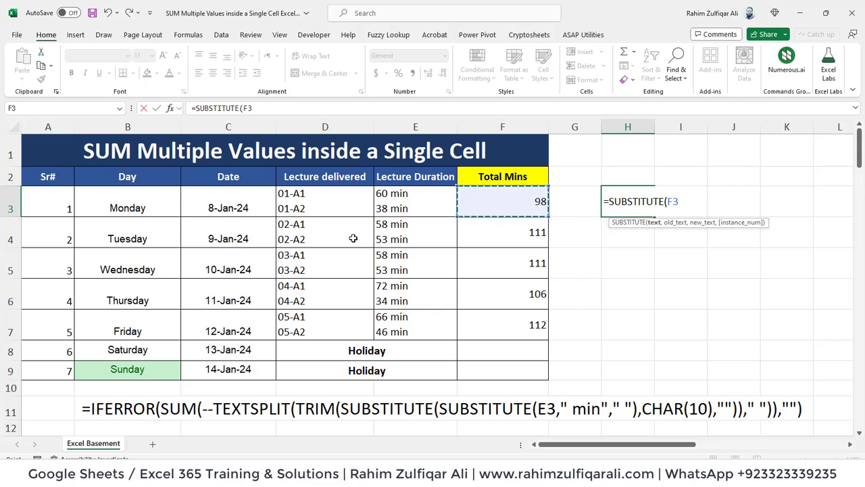
pyautogui.press('Left')
pyautogui.write(',')
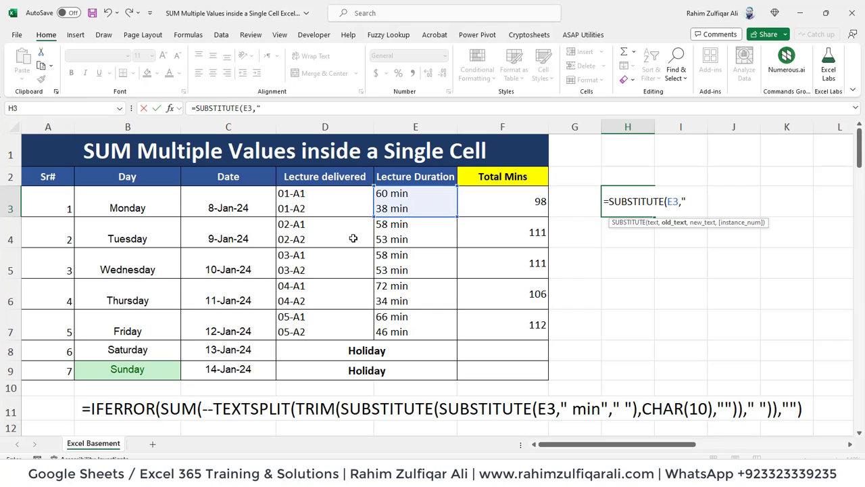
pyautogui.write('" min')
pyautogui.press('BackSpace')
pyautogui.press('BackSpace')
pyautogui.press('BackSpace')
pyautogui.write('min",')
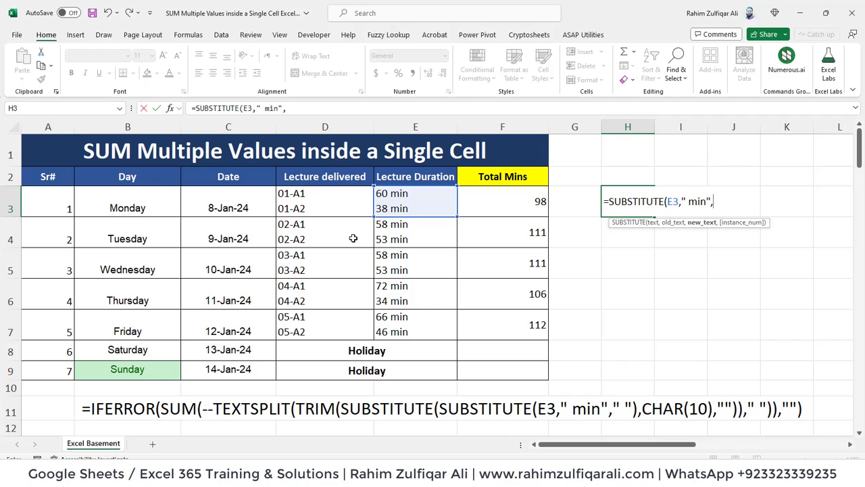
pyautogui.write('"")')
pyautogui.press('Return')
pyautogui.press('Up')
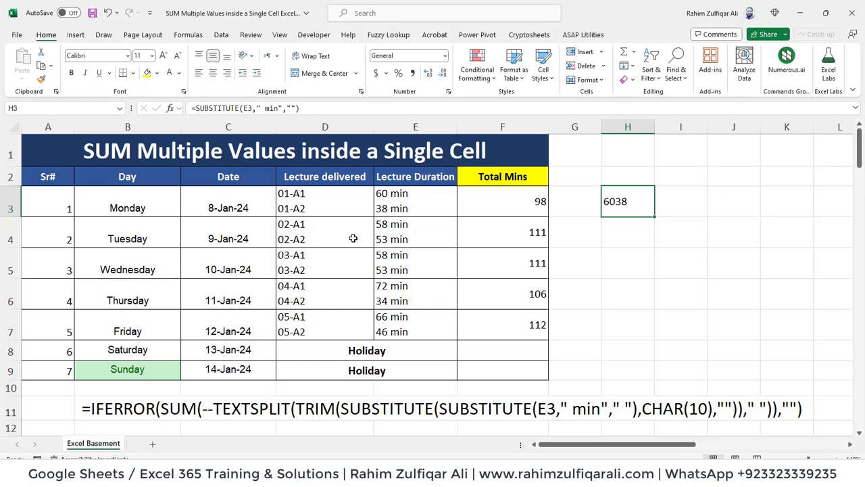
# - Compare the SUBSTITUTE formula and result in H3 with the source durations in E3
pyautogui.press('Left')
pyautogui.press('Left')
pyautogui.press('Left')
pyautogui.press('Right')
pyautogui.press('Right')
pyautogui.press('Right')
pyautogui.press('F2')
pyautogui.press('Return')
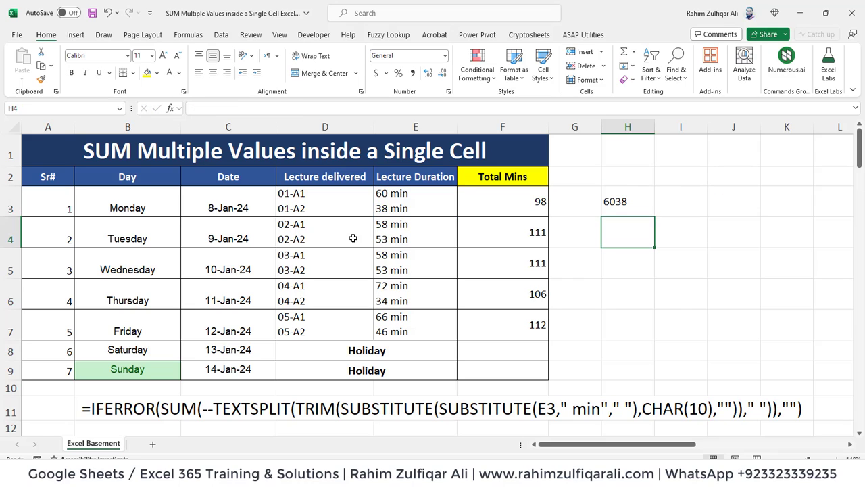
# - Change the replacement text in H3 to a space, giving =SUBSTITUTE(E3," min"," ")
pyautogui.press('Up')
pyautogui.press('F2')
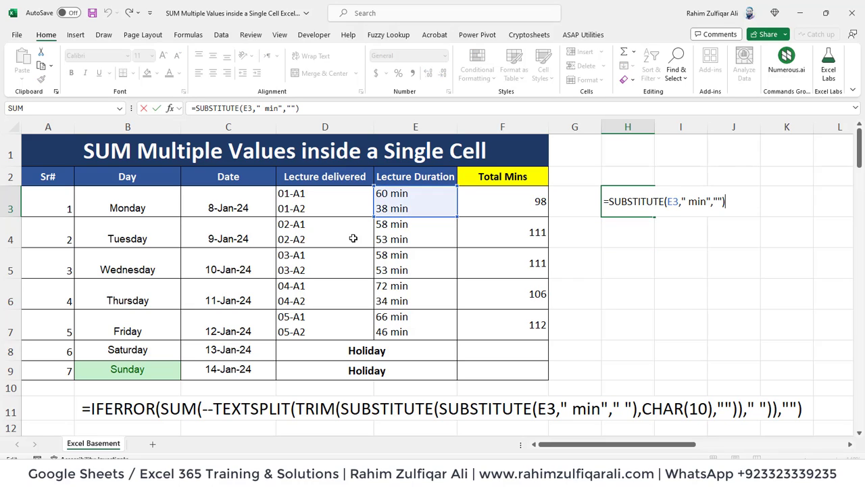
pyautogui.press('Left')
pyautogui.press('Left')
pyautogui.press('Return')
pyautogui.press('Up')
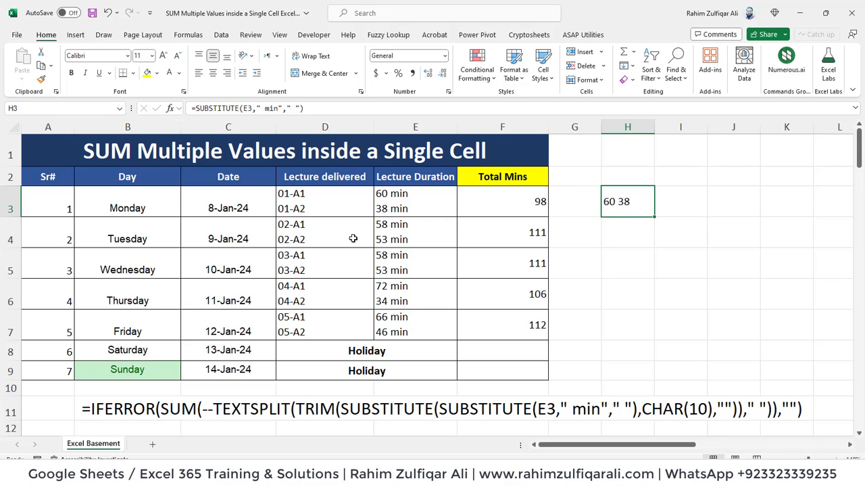
pyautogui.press('Right')
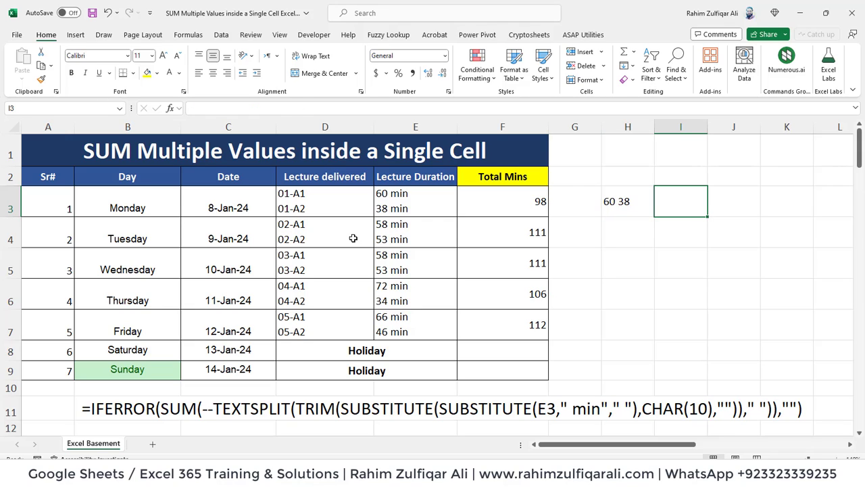
pyautogui.press('Left')
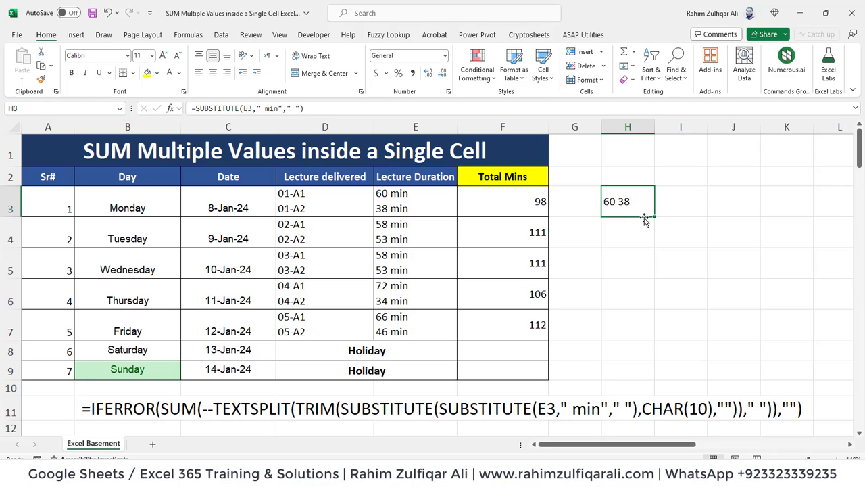
# - Enter =LEN(H3) in I3 to count the characters in the substituted text
pyautogui.click(669, 203)
pyautogui.write('=')
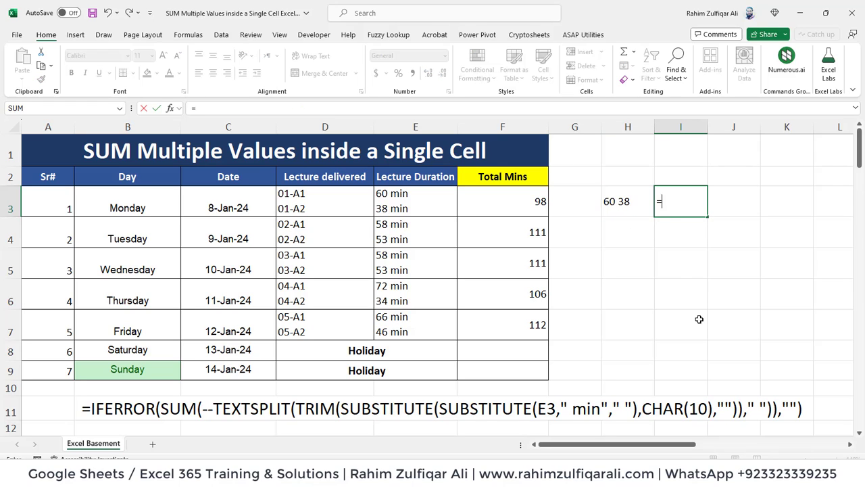
pyautogui.write('len')
pyautogui.press('Tab')
pyautogui.press('Left')
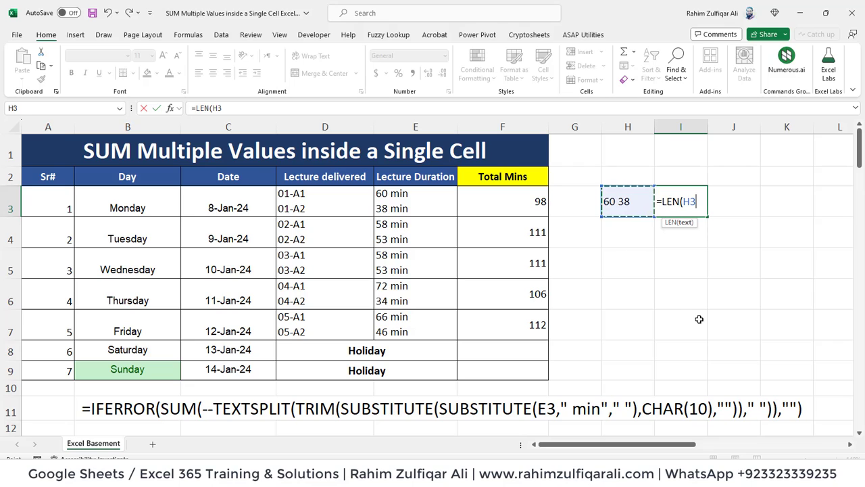
pyautogui.write(')')
pyautogui.press('Return')
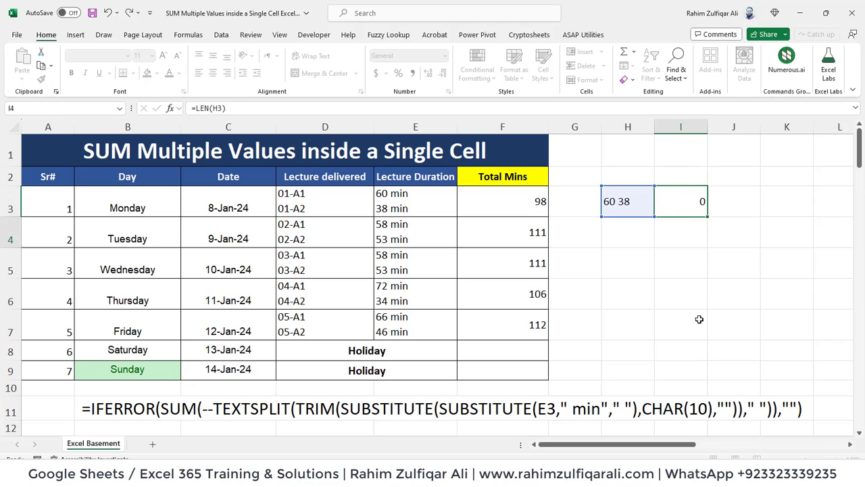
pyautogui.press('Up')
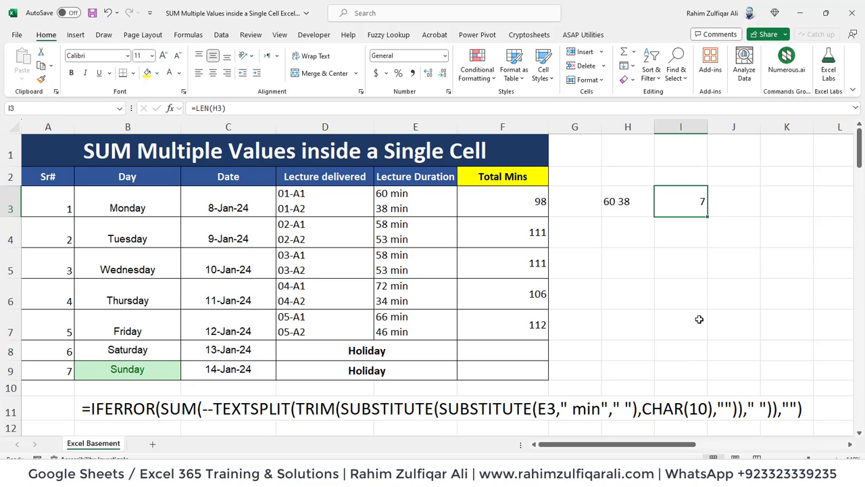
# - Check the original durations in E3 and clear the LEN formula from I3
pyautogui.press('Left')
pyautogui.press('Left')
pyautogui.press('Left')
pyautogui.press('Left')
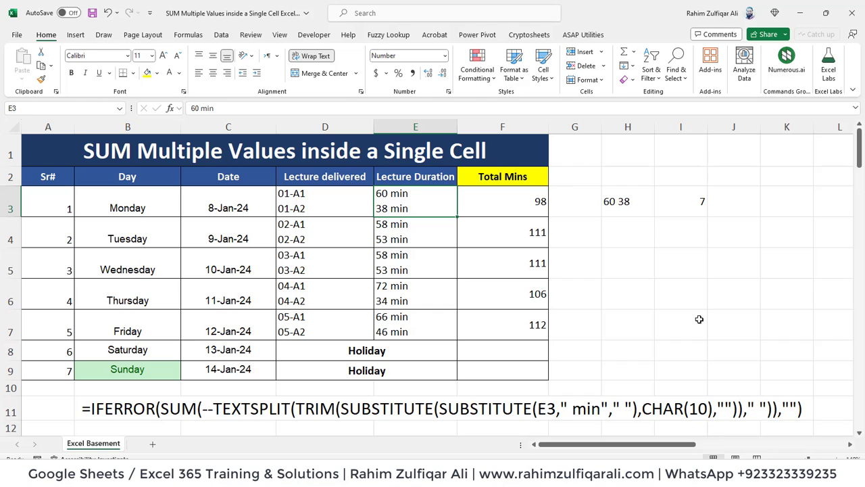
pyautogui.press('Right')
pyautogui.press('Right')
pyautogui.press('Right')
pyautogui.press('Right')
pyautogui.press('Delete')
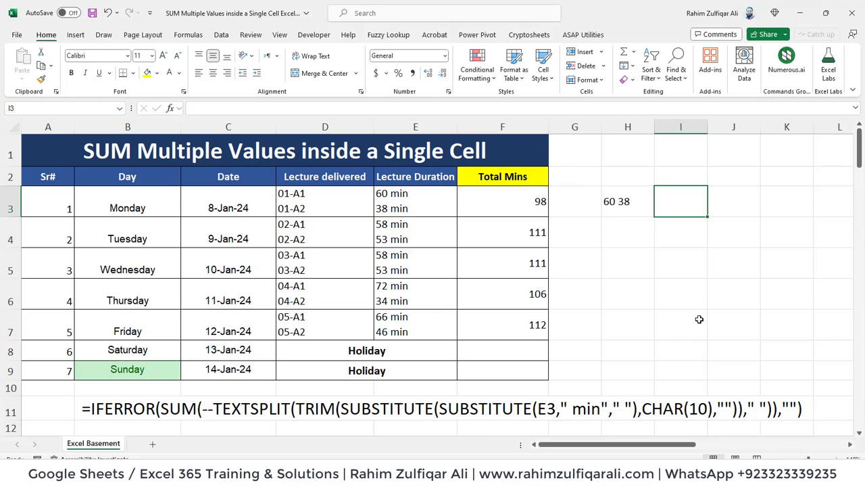
# - Wrap the H3 formula in an outer SUBSTITUTE that replaces CHAR(10) with an empty string
pyautogui.press('Left')
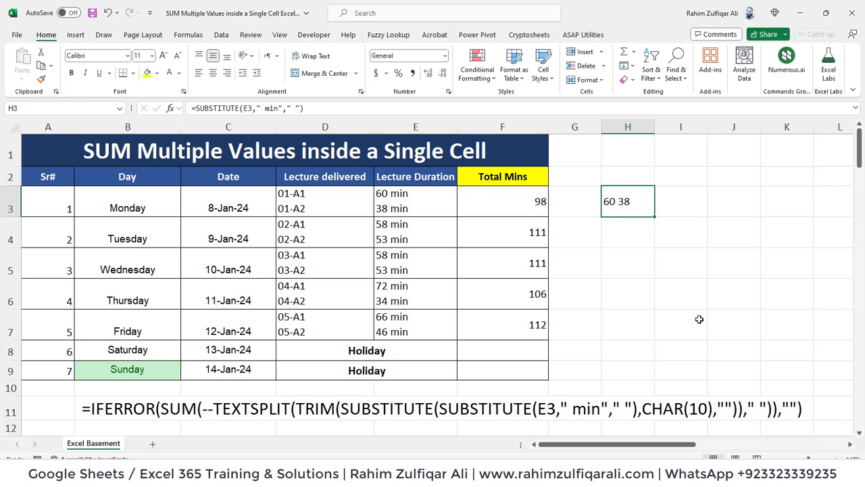
pyautogui.press('F2')
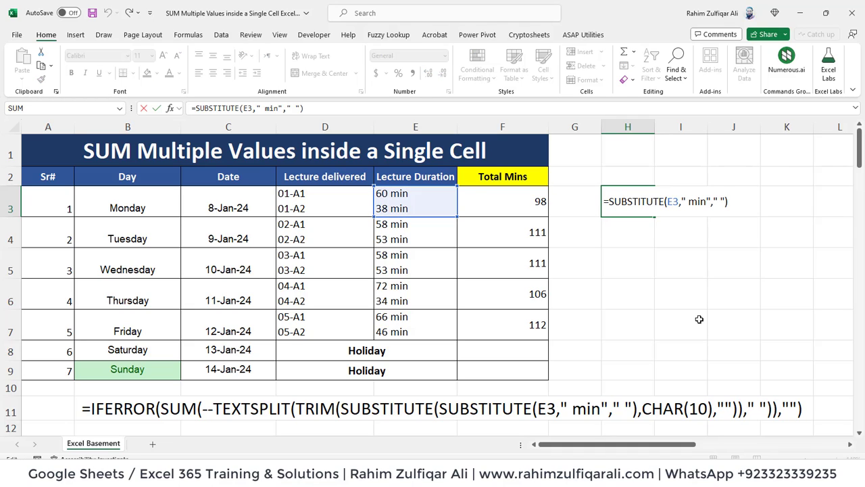
pyautogui.press('Return')
pyautogui.press('Up')
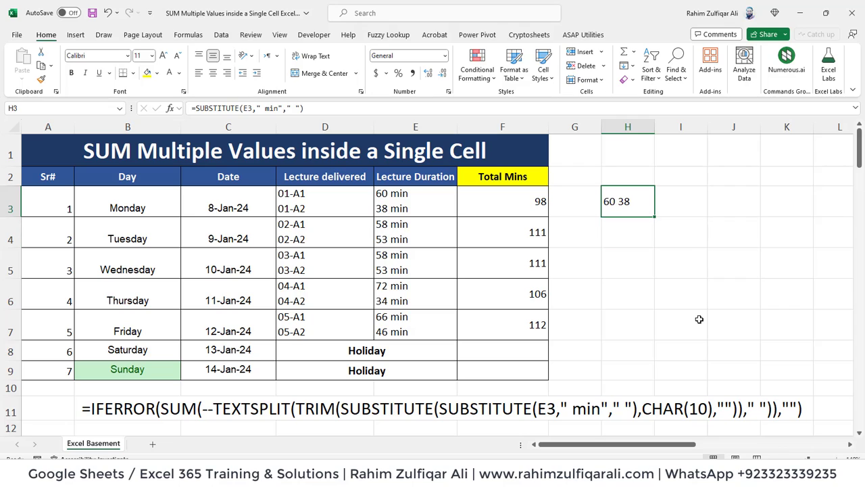
pyautogui.press('F2')
pyautogui.press('Left')
pyautogui.press('Left')
pyautogui.press('Left')
pyautogui.press('Left')
pyautogui.press('Left')
pyautogui.press('Left')
pyautogui.press('Left')
pyautogui.press('Left')
pyautogui.press('Left')
pyautogui.press('Left')
pyautogui.press('Left')
pyautogui.press('Left')
pyautogui.press('Left')
pyautogui.press('Left')
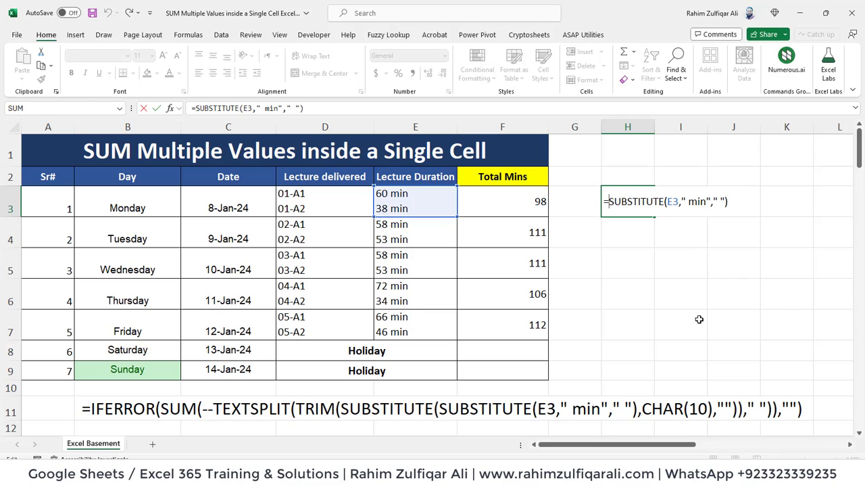
pyautogui.write('SUBSTITUTE(')
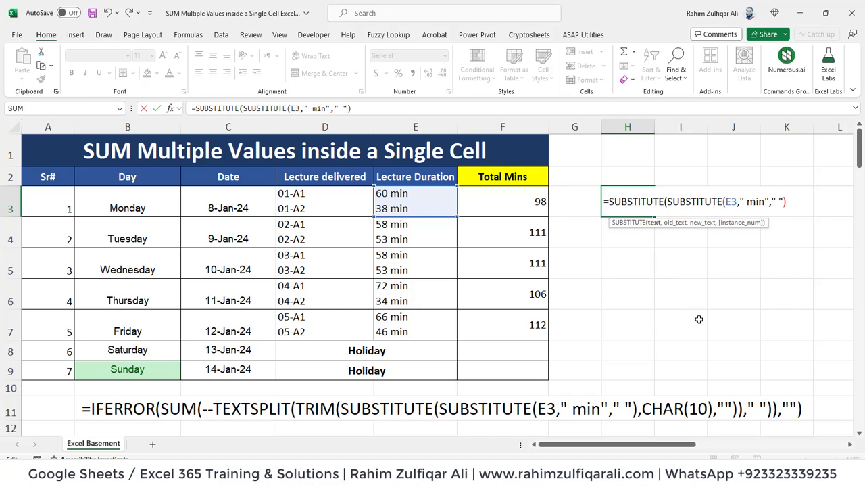
pyautogui.write(',cha')
pyautogui.press('Tab')
pyautogui.write('10')
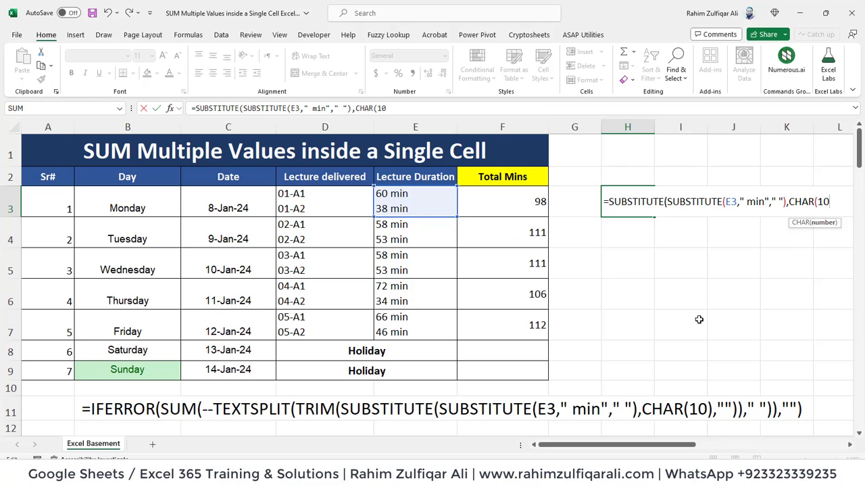
pyautogui.write(')')
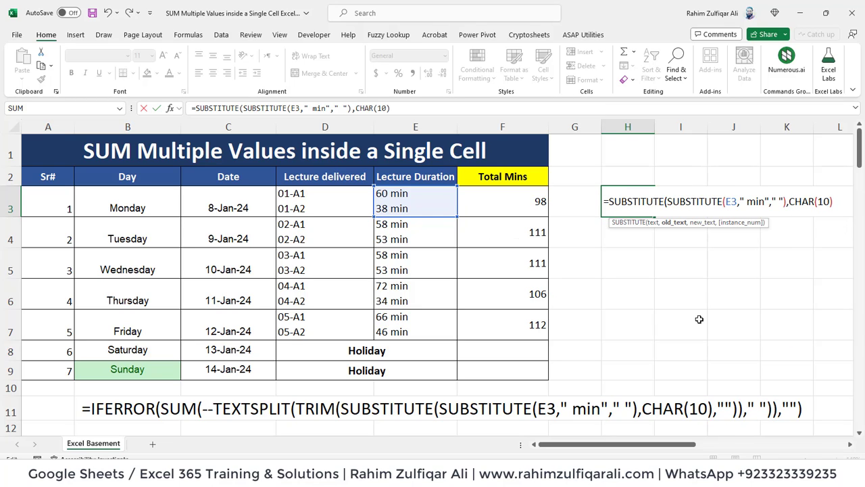
pyautogui.write(',')
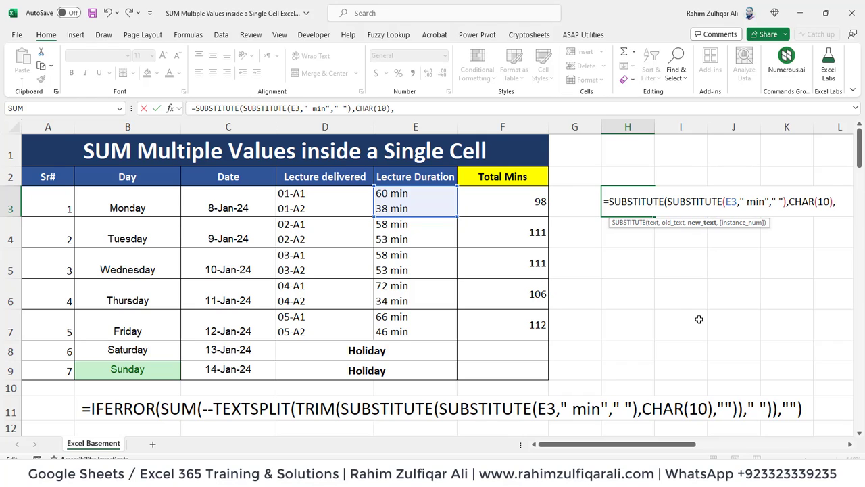
pyautogui.write('"")')
pyautogui.press('Return')
pyautogui.press('Up')
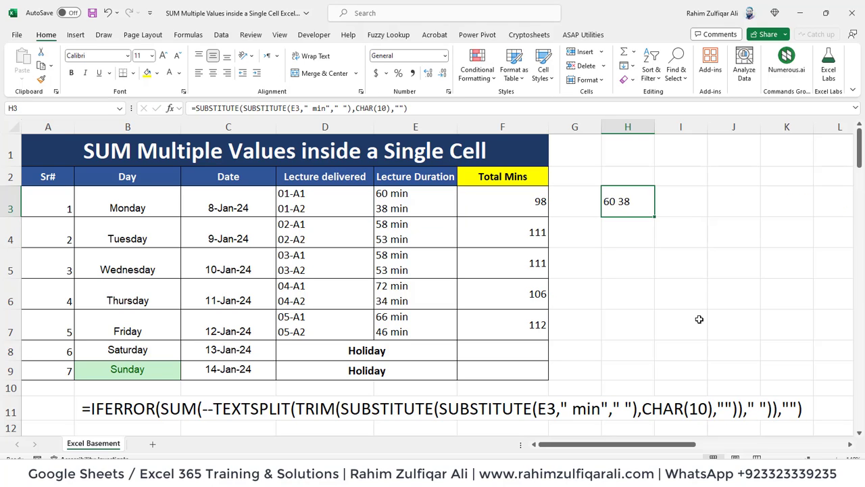
# - Enter =LEN(H3) in I3 and compare the character count with the text in H3
pyautogui.press('Right')
pyautogui.write('=len')
pyautogui.press('Tab')
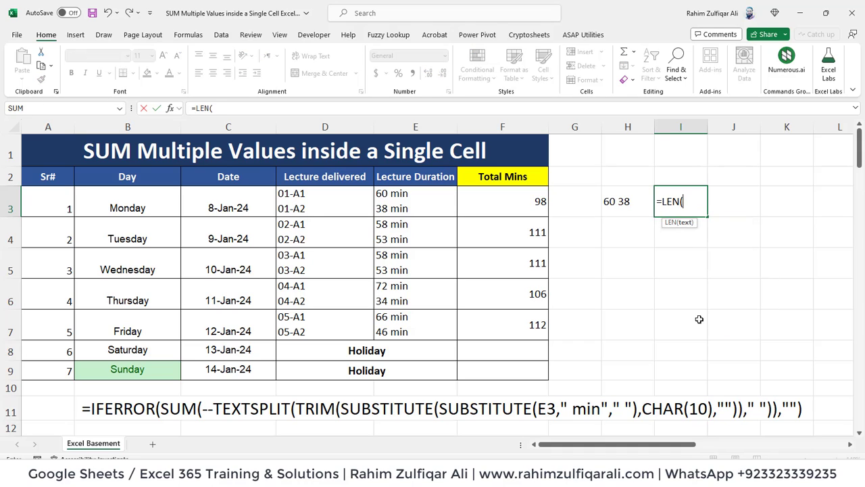
pyautogui.press('Left')
pyautogui.write(')')
pyautogui.press('Return')
pyautogui.press('Up')
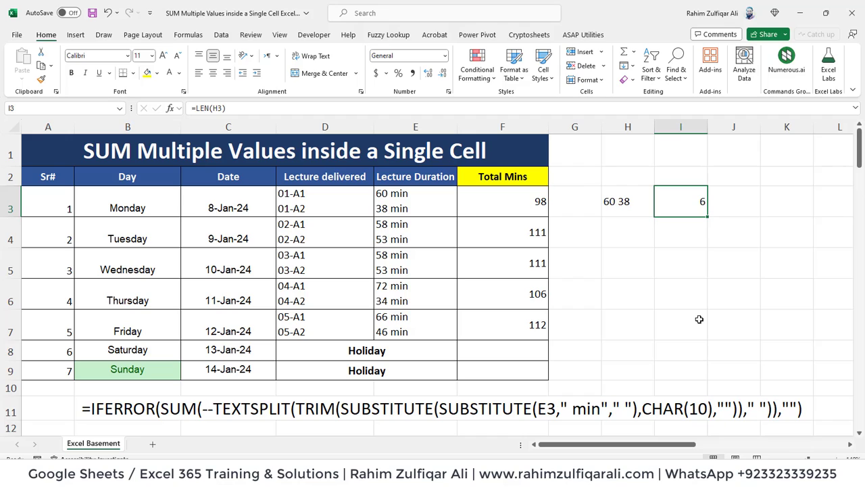
pyautogui.press('Left')
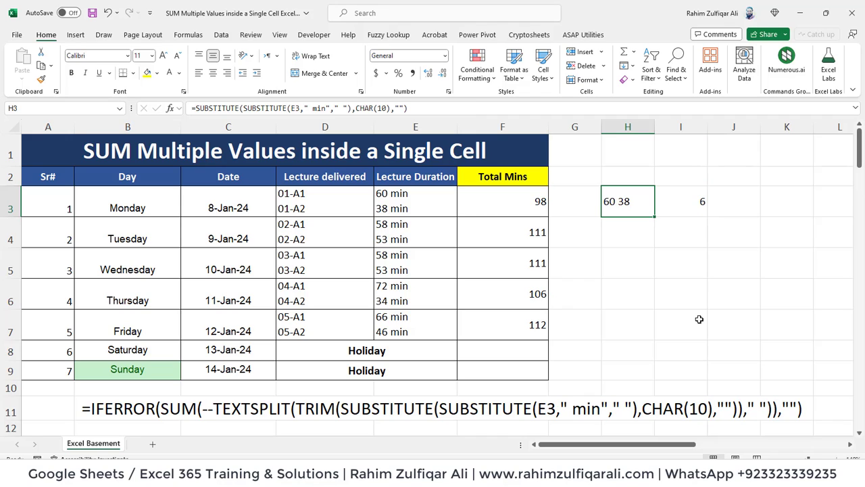
pyautogui.press('Right')
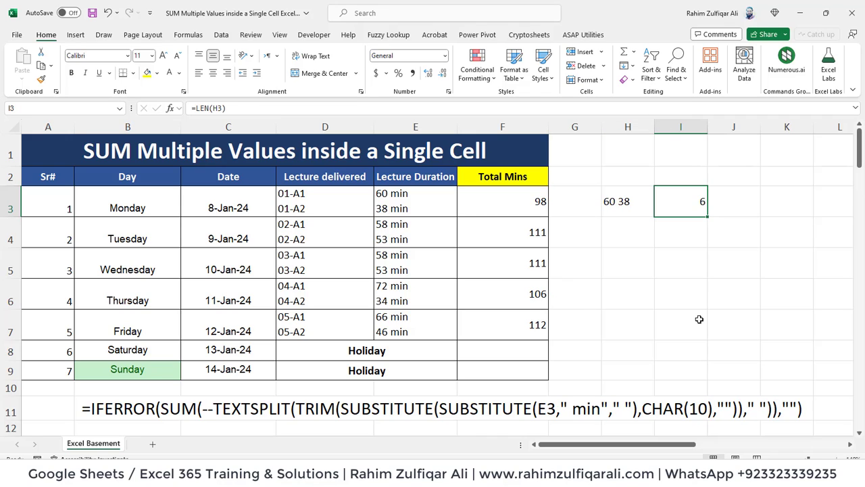
# - Wrap the nested SUBSTITUTE formula in H3 in TRIM to remove the surplus spaces
pyautogui.press('Left')
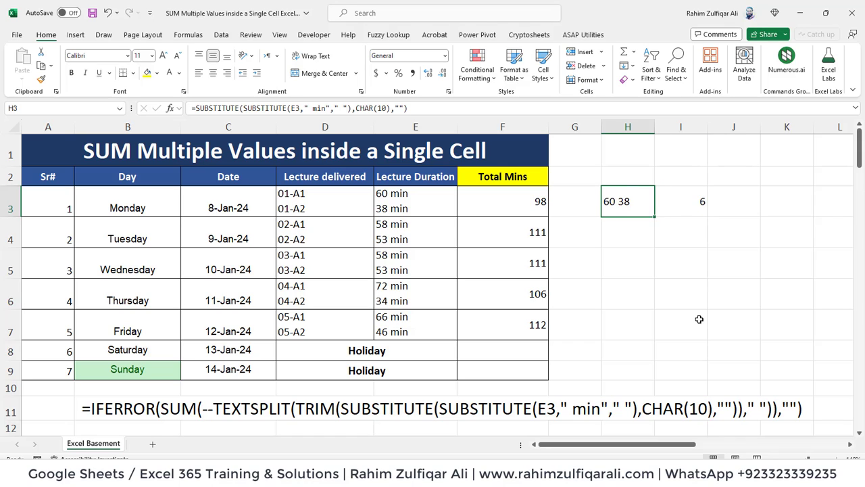
pyautogui.press('F2')
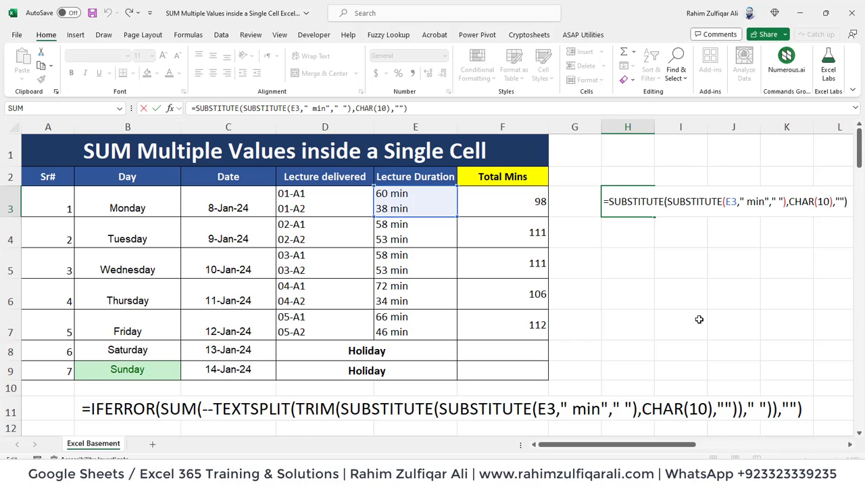
pyautogui.write('trim')
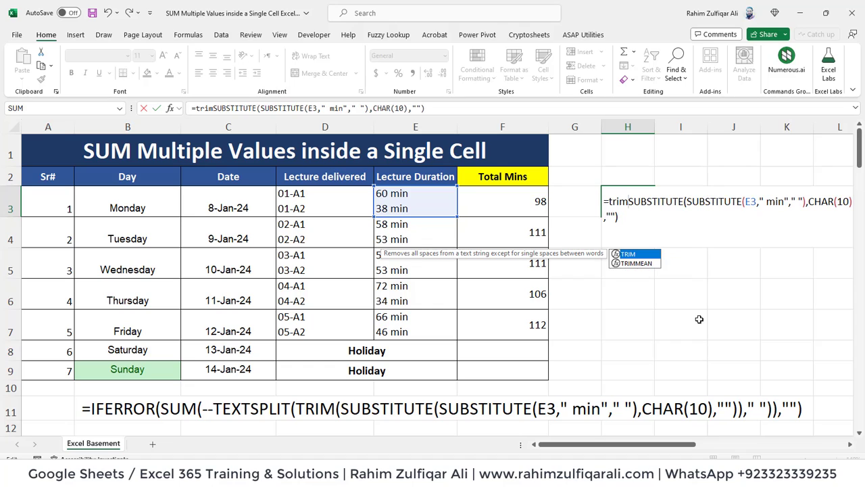
pyautogui.press('Tab')
pyautogui.press('Return')
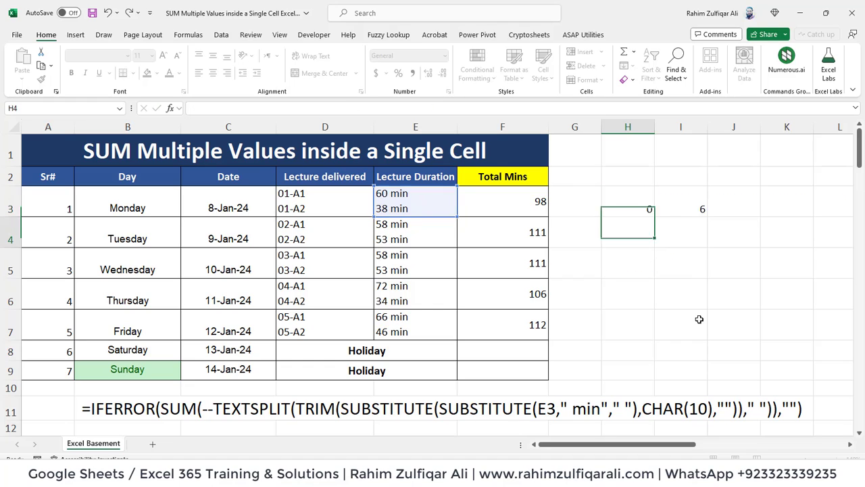
pyautogui.press('Up')
# - Check the recalculated character count beside the trimmed text and clear the LEN formula from I3
pyautogui.press('Right')
pyautogui.press('Left')
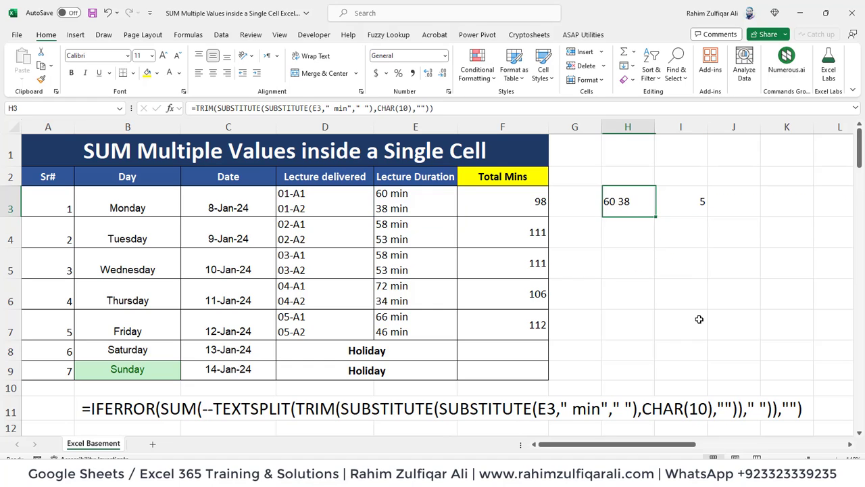
pyautogui.press('Right')
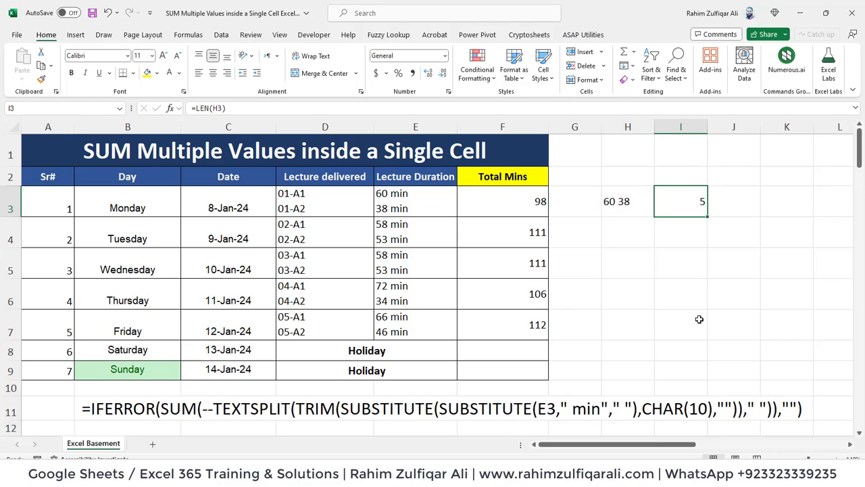
pyautogui.press('Delete')
# - Reopen the H3 formula and insert an opening SUM( in front of TRIM
pyautogui.press('Left')
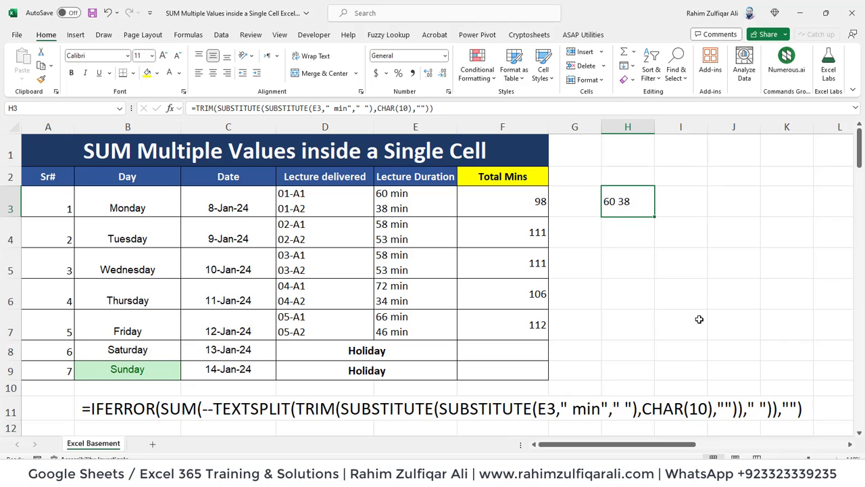
pyautogui.press('F2')
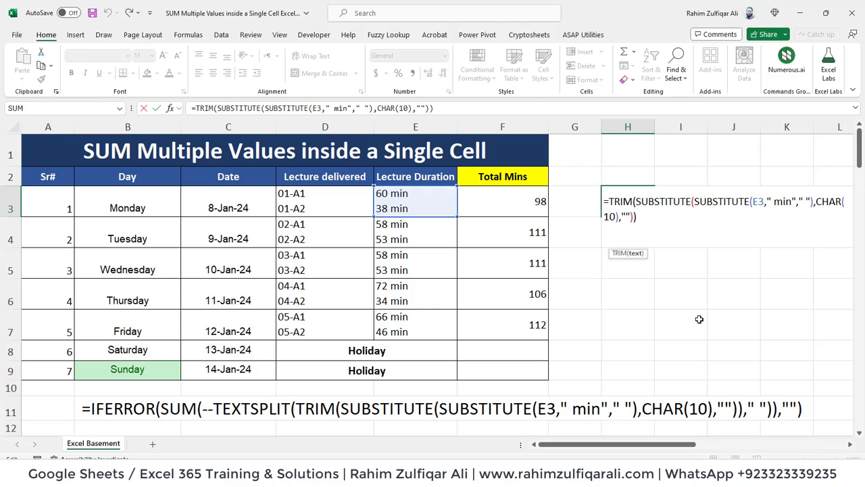
pyautogui.press('Up')
pyautogui.press('Left')
pyautogui.press('Left')
pyautogui.press('Left')
pyautogui.press('Left')
pyautogui.write('sum')
pyautogui.press('Tab')
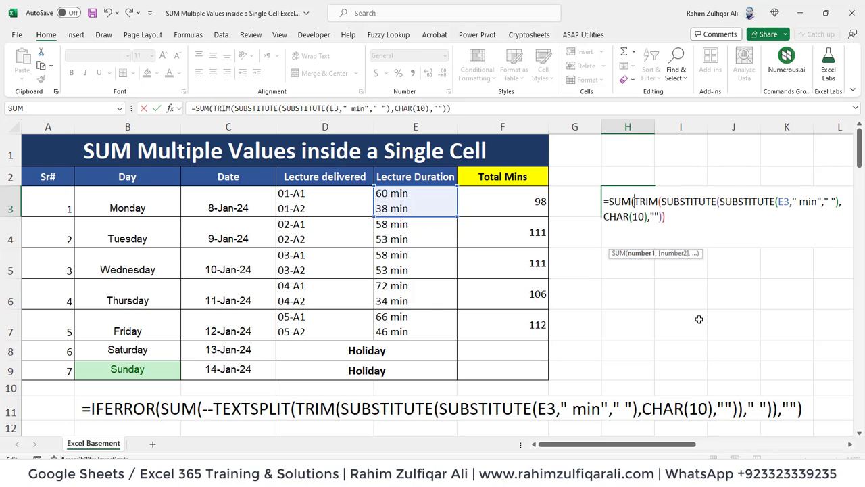
# - Insert --TEXTSPLIT around the TRIM part in H3, with " " as the column delimiter, and accept the corrected formula
pyautogui.write('(')
pyautogui.press('BackSpace')
pyautogui.write('--tex')
pyautogui.press('Down')
pyautogui.press('Down')
pyautogui.press('Down')
pyautogui.press('Down')
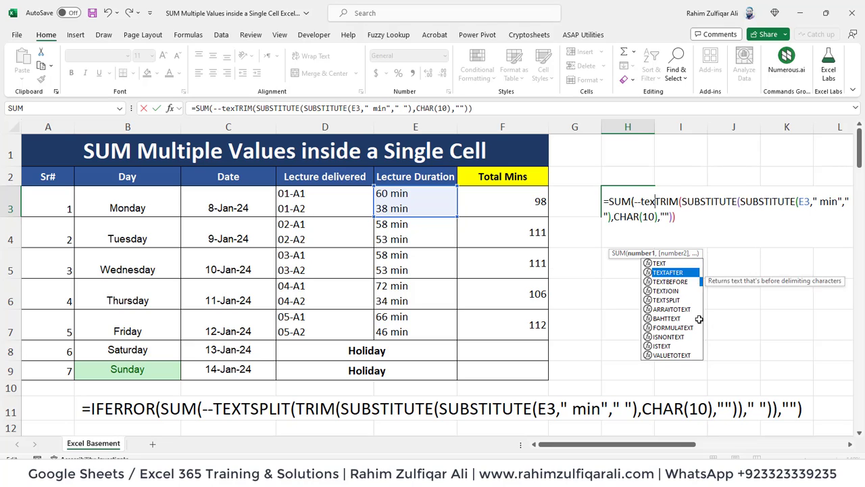
pyautogui.press('Tab')
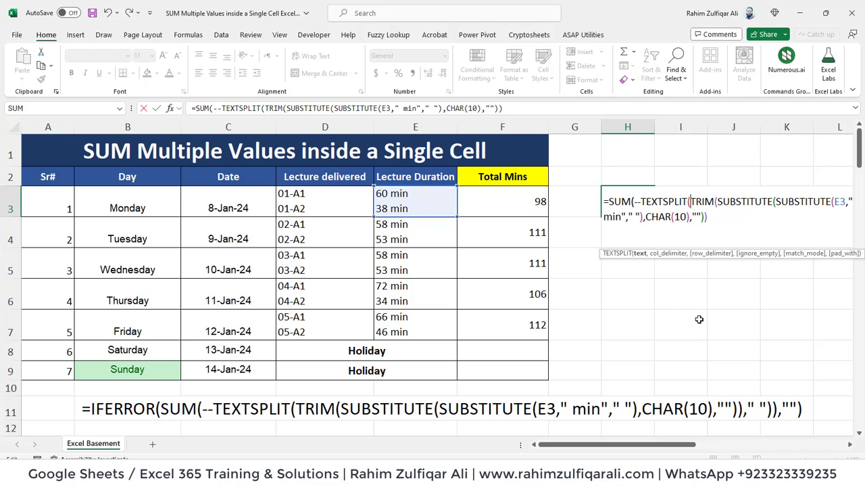
pyautogui.write('," ")')
pyautogui.press('Return')
pyautogui.press('Return')
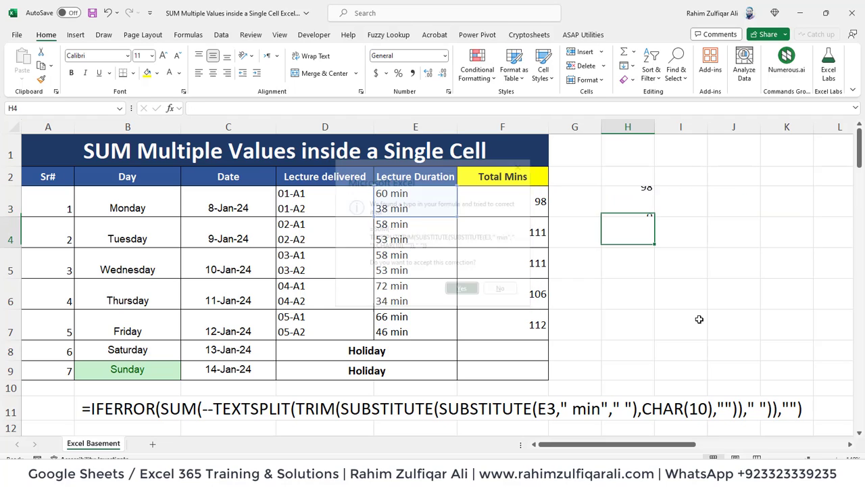
# - Fill the SUM formula from H3 down through H9
pyautogui.press('Up')
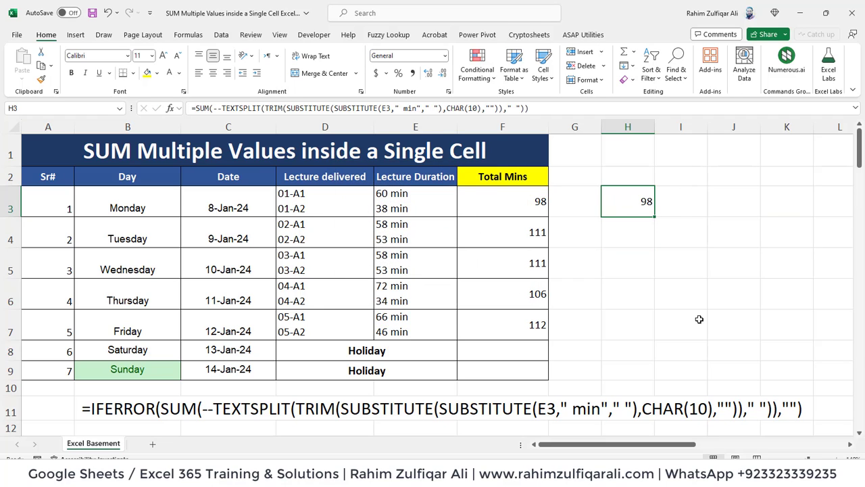
pyautogui.hotkey('shift', 'Down')
pyautogui.hotkey('shift', 'Down')
pyautogui.hotkey('shift', 'Down')
pyautogui.hotkey('shift', 'Down')
pyautogui.hotkey('shift', 'Down')
pyautogui.hotkey('shift', 'Down')
pyautogui.hotkey('ctrl', 'd')
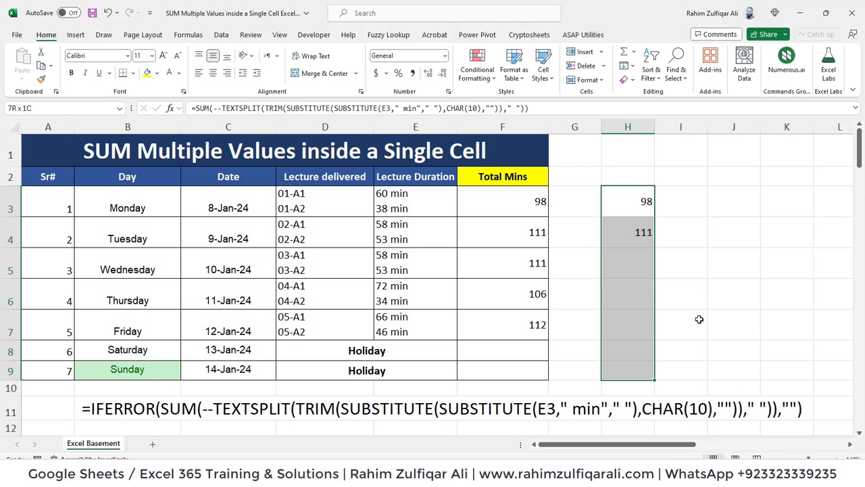
# - Examine the filled results in column H against the merged Holiday cells in rows 8 and 9
pyautogui.press('Down')
pyautogui.press('Down')
pyautogui.press('Down')
pyautogui.press('Down')
pyautogui.press('Down')
pyautogui.press('Down')
pyautogui.press('Down')
pyautogui.press('Down')
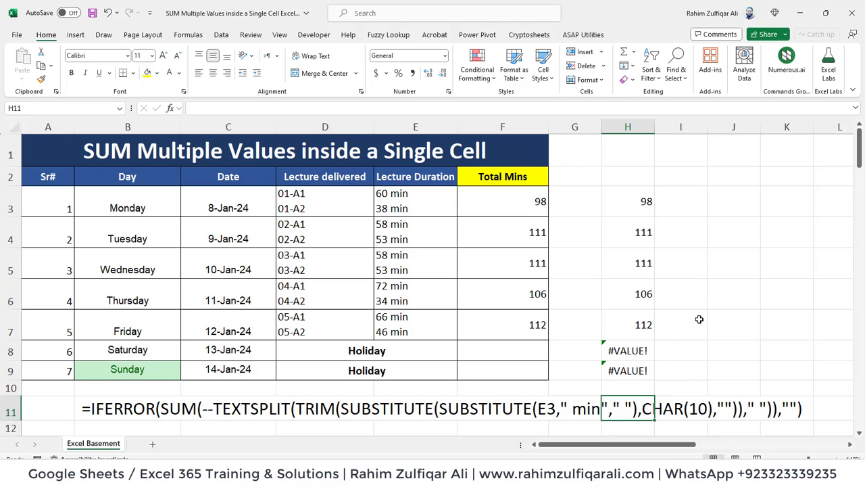
pyautogui.press('Left')
pyautogui.press('Left')
pyautogui.press('Left')
pyautogui.press('Left')
pyautogui.press('Left')
pyautogui.press('Left')
pyautogui.press('Up')
pyautogui.press('Up')
pyautogui.press('Up')
pyautogui.press('Right')
pyautogui.press('Right')
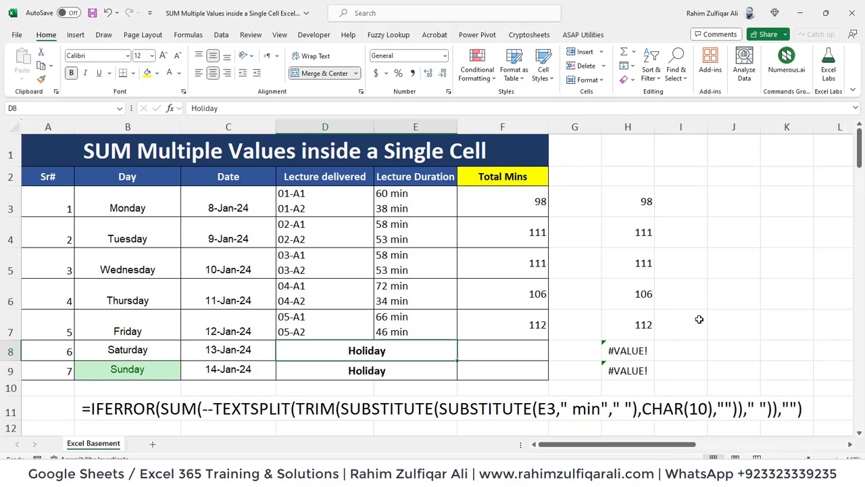
pyautogui.press('Down')
pyautogui.press('Up')
pyautogui.press('Right')
pyautogui.press('Right')
pyautogui.press('Right')
pyautogui.press('Up')
pyautogui.press('Up')
pyautogui.press('Up')
pyautogui.press('Up')
pyautogui.press('Up')
pyautogui.press('Up')
pyautogui.press('Up')
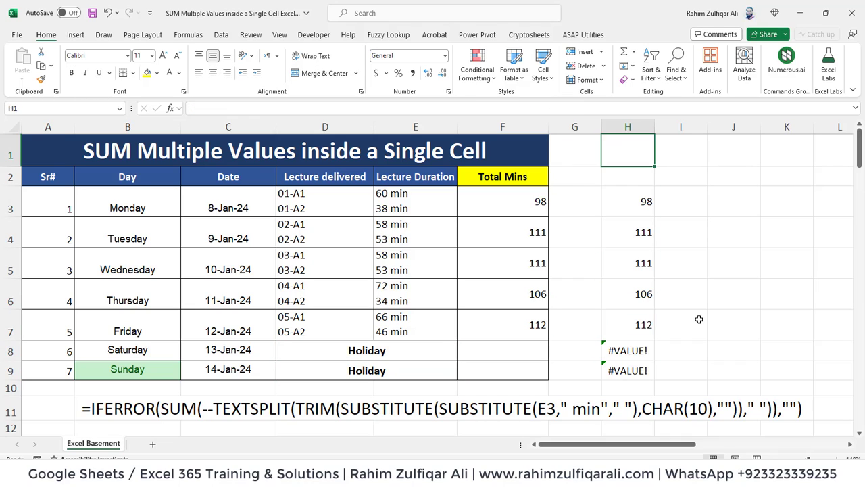
# - Wrap the SUM formula in H3 in IFERROR, returning an empty string "" on error
pyautogui.press('Down')
pyautogui.press('Down')
pyautogui.press('F2')
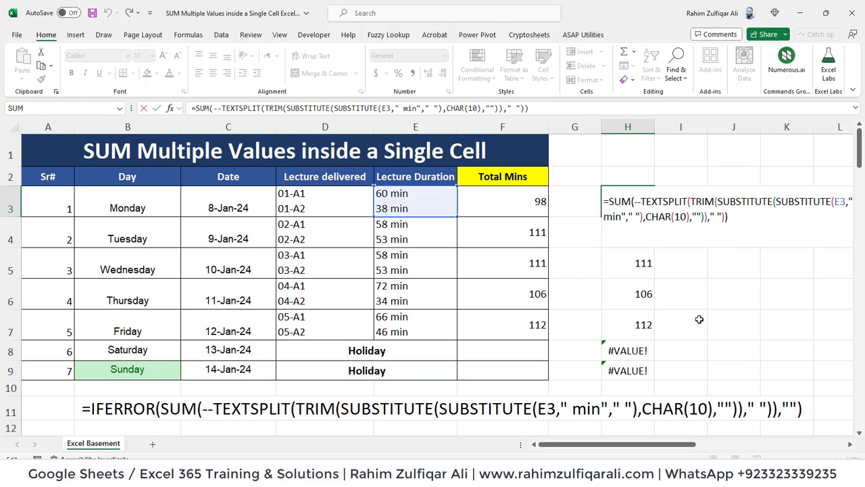
pyautogui.press('Home')
pyautogui.press('Right')
pyautogui.write('IFERROR(')
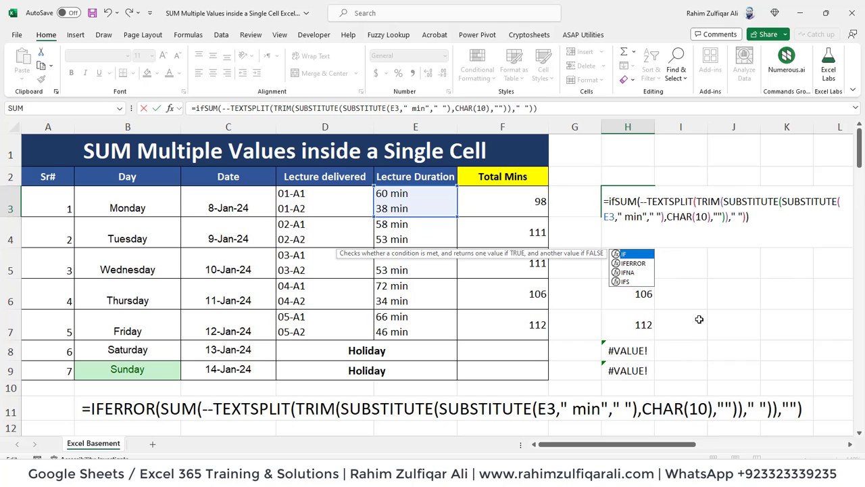
pyautogui.press('End')
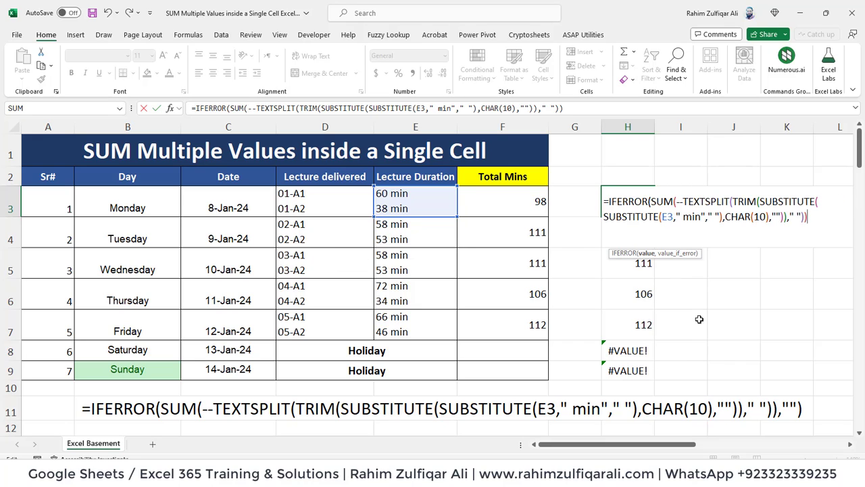
pyautogui.write(',"")')
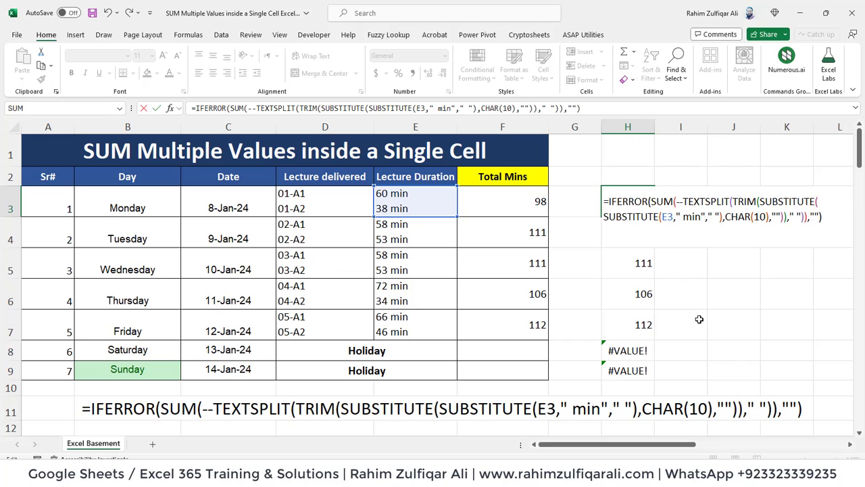
pyautogui.hotkey('ctrl', 'Return')
# - Fill the IFERROR formula from H3 down through H9
pyautogui.hotkey('shift', 'Down')
pyautogui.hotkey('shift', 'Down')
pyautogui.hotkey('shift', 'Down')
pyautogui.hotkey('shift', 'Down')
pyautogui.hotkey('shift', 'Down')
pyautogui.hotkey('shift', 'Down')
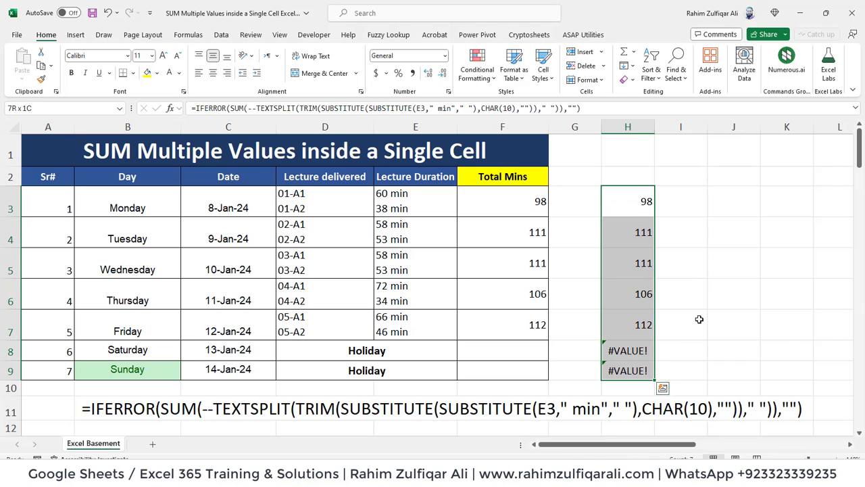
pyautogui.hotkey('ctrl', 'd')
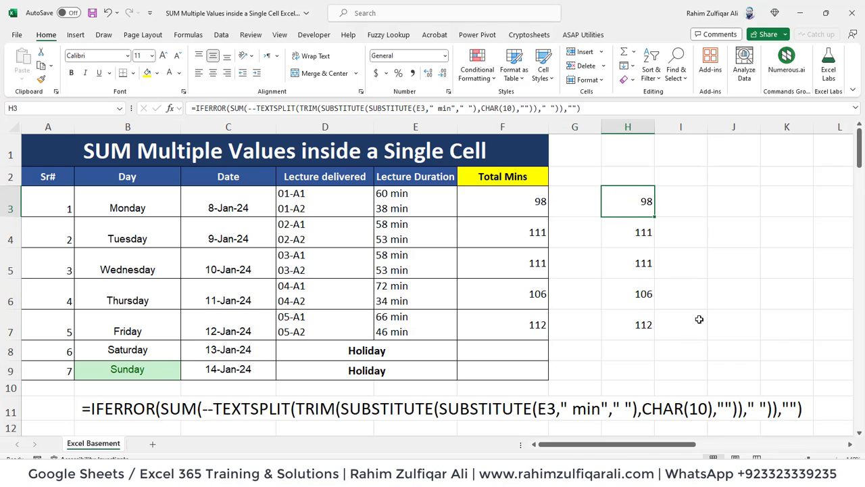
# - Review the complete nested formula in H3 against its source durations in E3
pyautogui.press('F2')
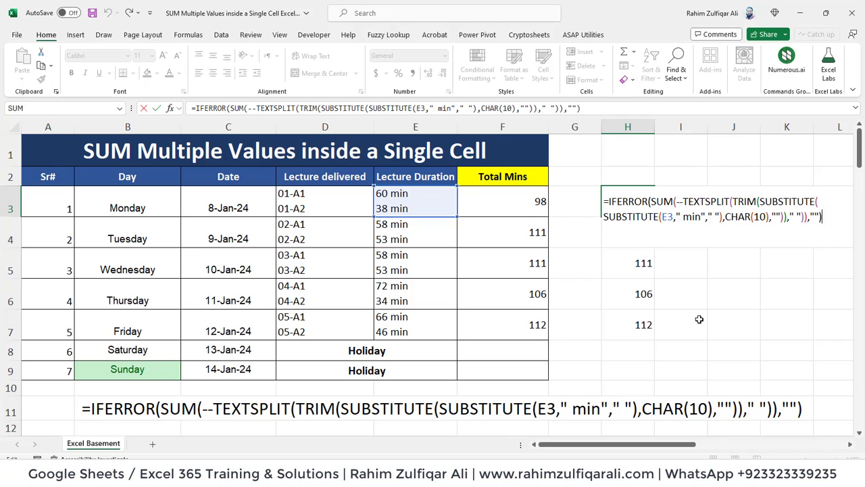
pyautogui.press('Return')
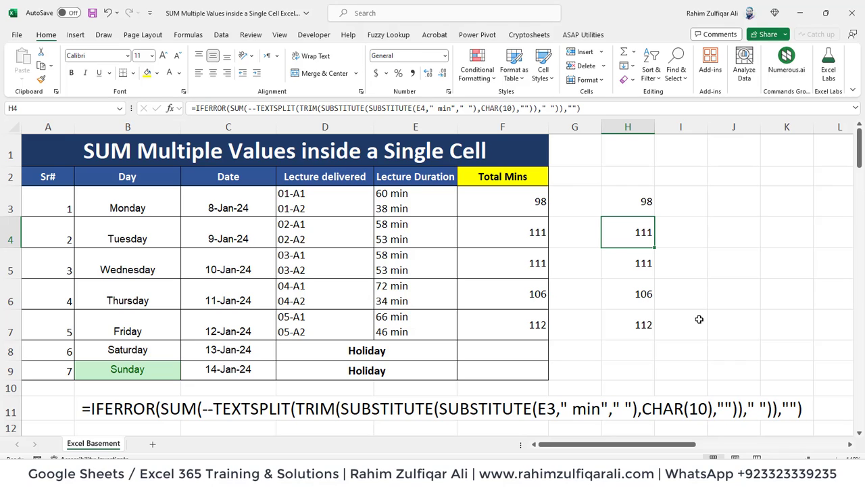
pyautogui.press('Up')
pyautogui.press('F2')
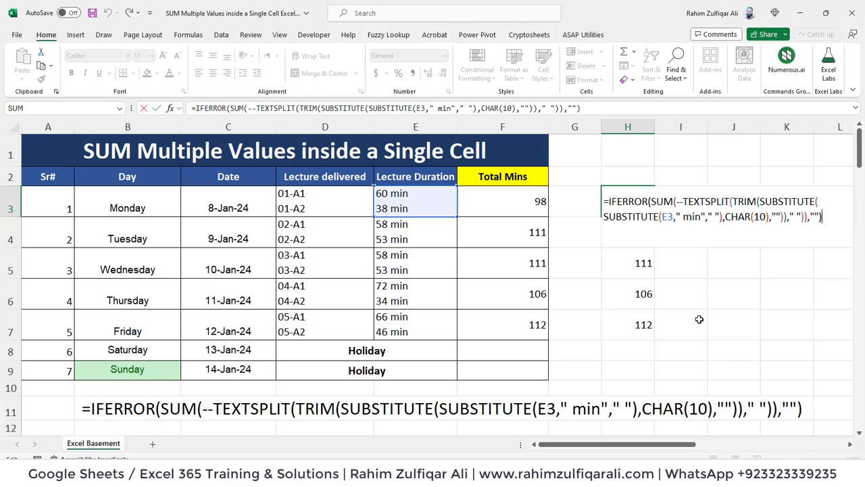